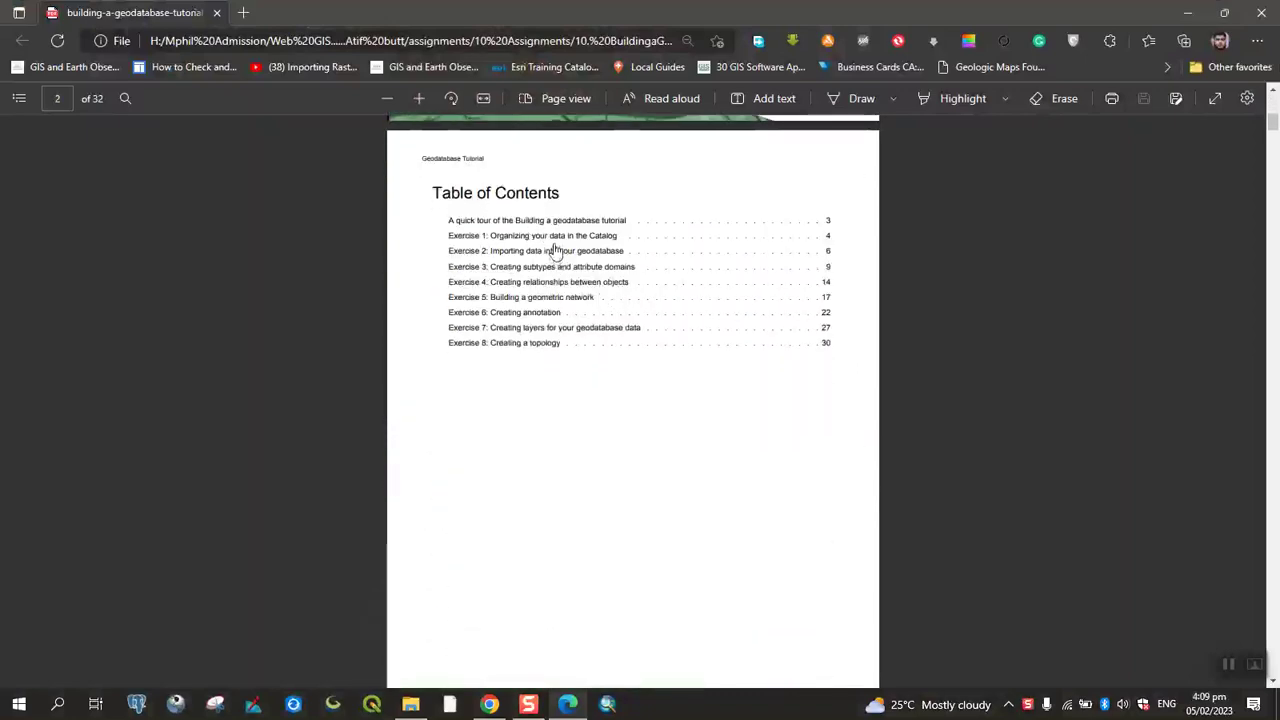
Follow the PDF contents link to Exercise 1: Organizing your data in the Catalog on page 4.
{"action": "scroll", "coordinate": [555, 253], "scroll_direction": "up", "scroll_amount": 3}
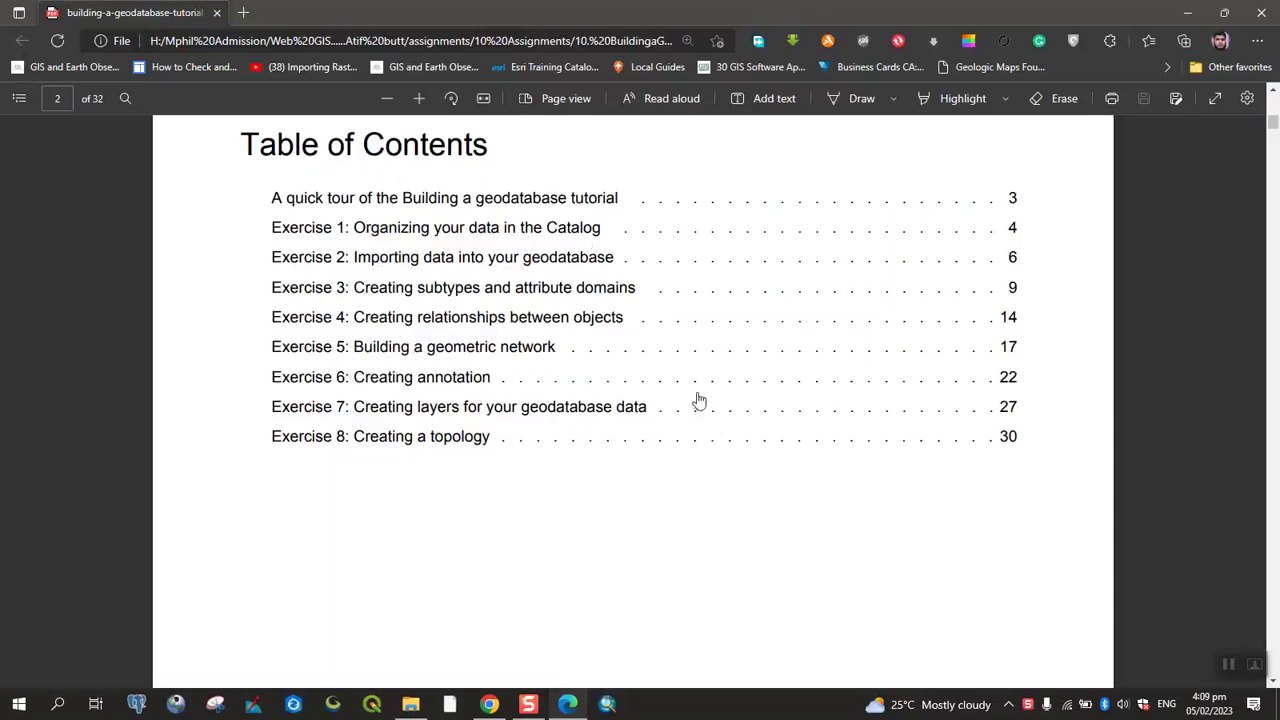
{"action": "scroll", "coordinate": [603, 394], "scroll_direction": "up", "scroll_amount": 2}
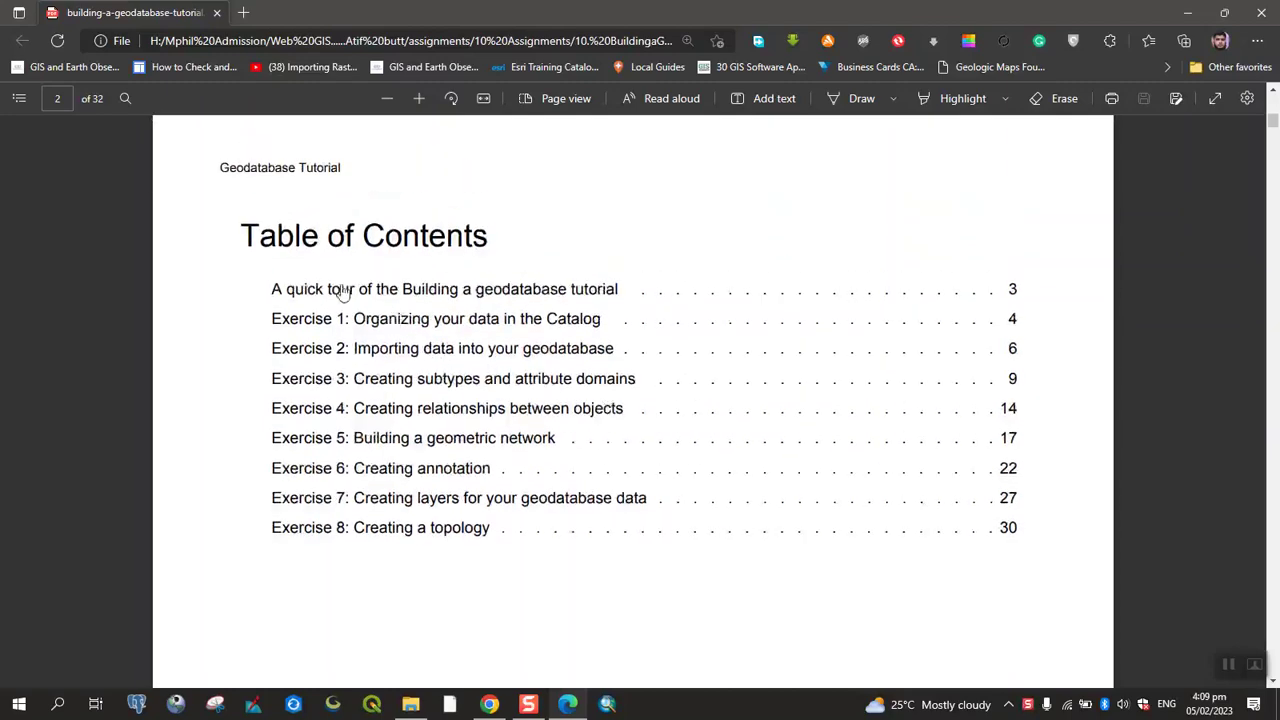
{"action": "left_click", "coordinate": [420, 316]}
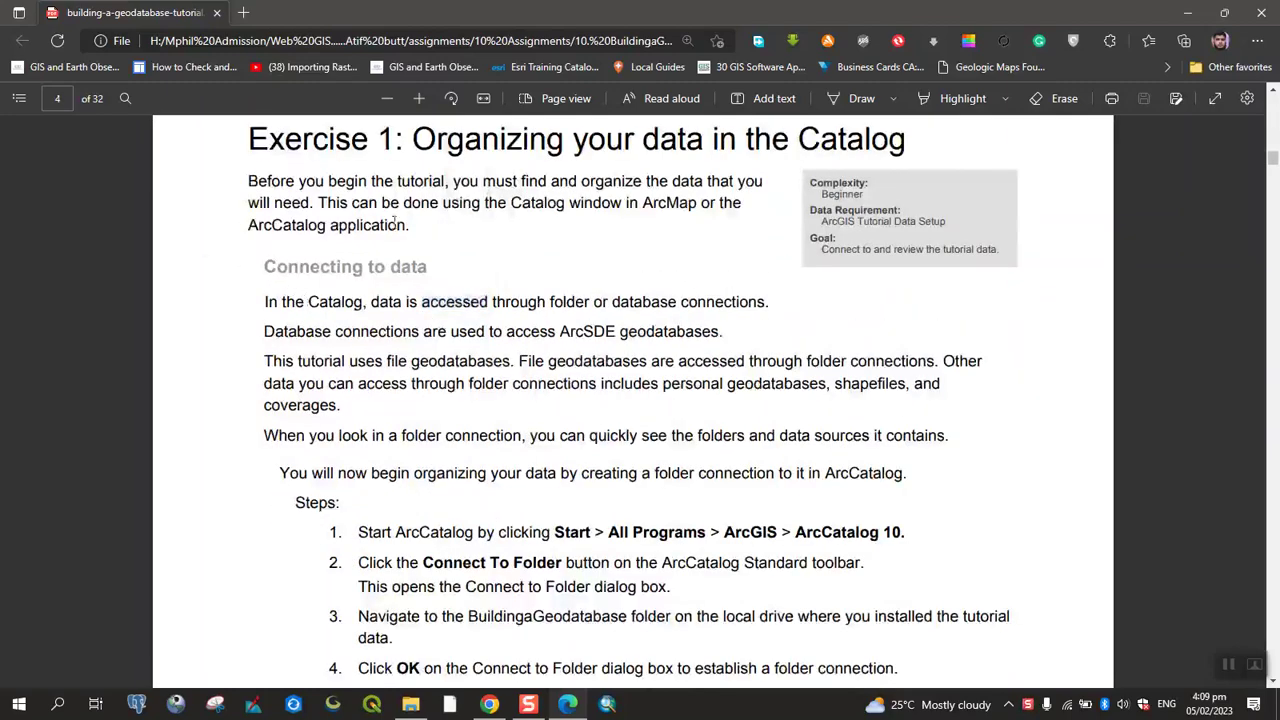
{"action": "scroll", "coordinate": [688, 204], "scroll_direction": "down", "scroll_amount": 2}
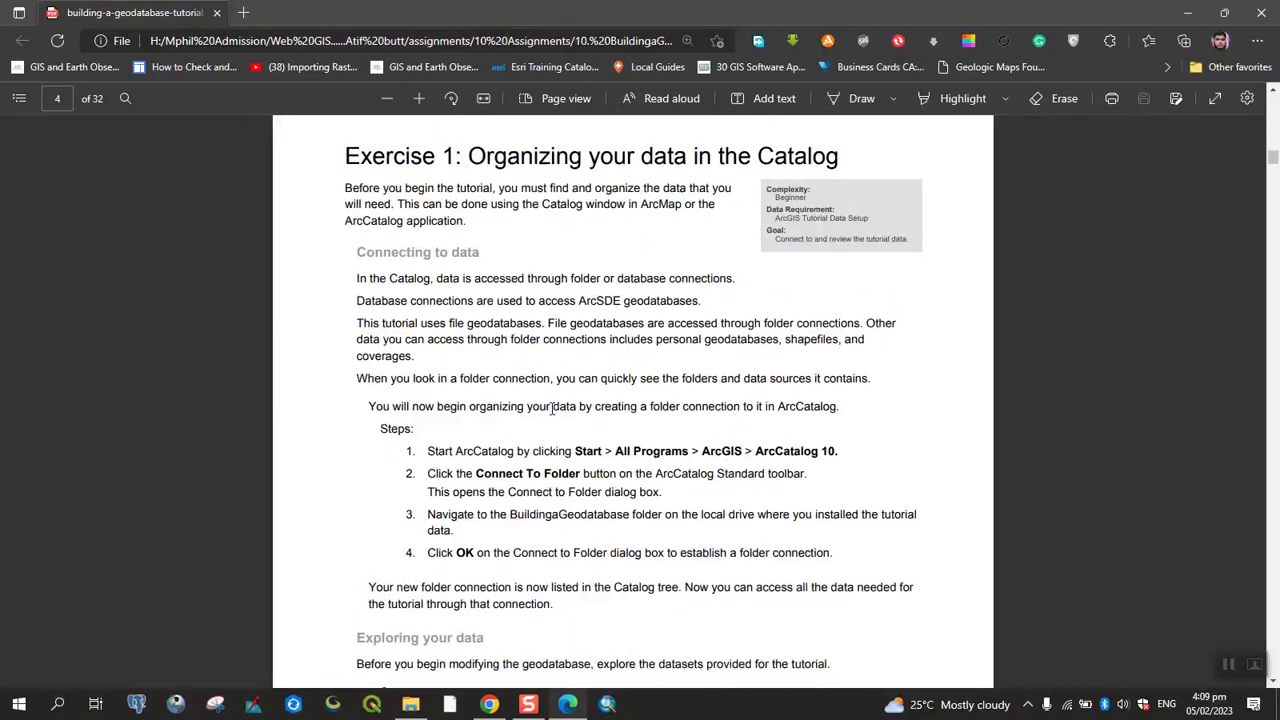
Start ArcMap, glance at the tutorial PDF, and return to ArcMap's Catalog.
{"action": "left_click", "coordinate": [607, 703]}
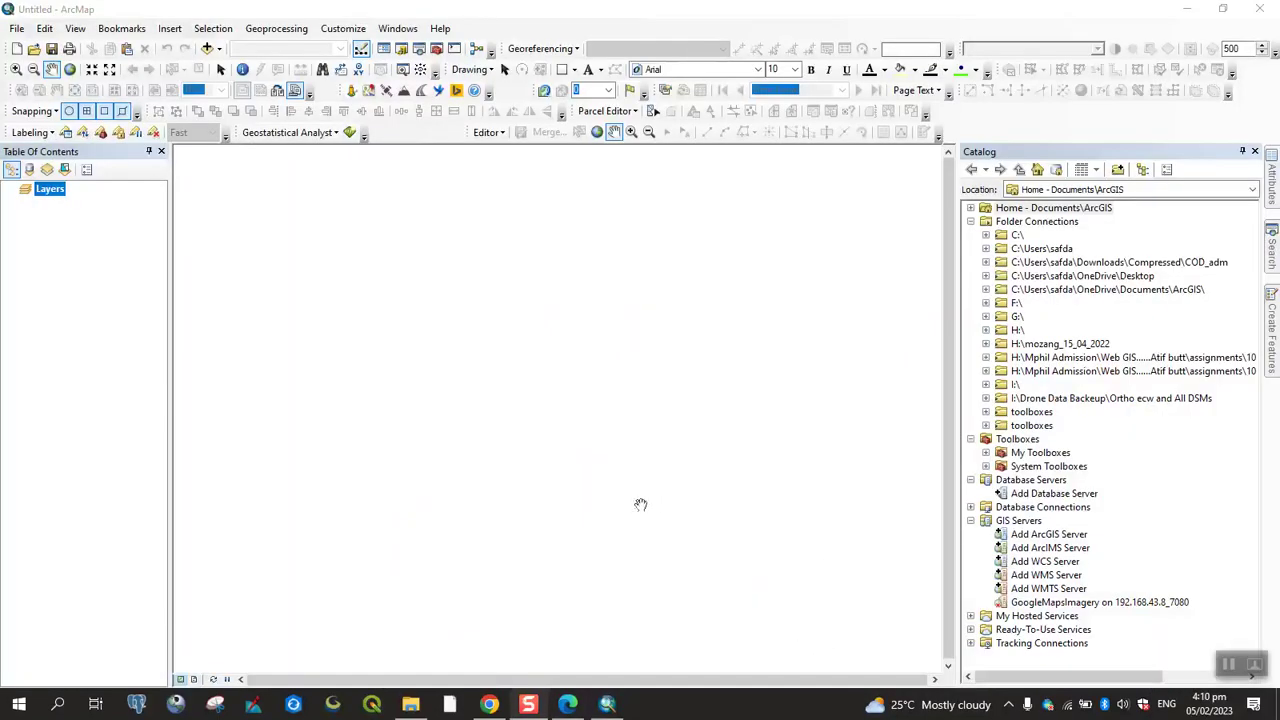
{"action": "left_click", "coordinate": [568, 705]}
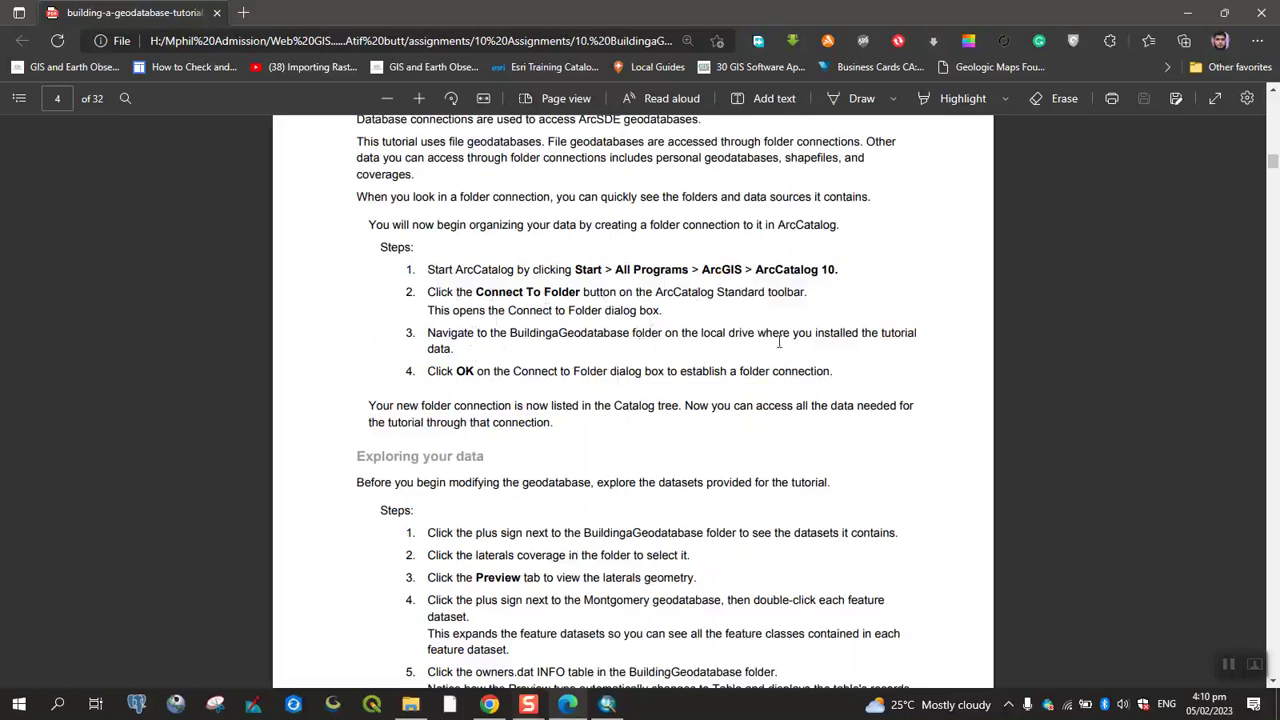
{"action": "left_click", "coordinate": [607, 704]}
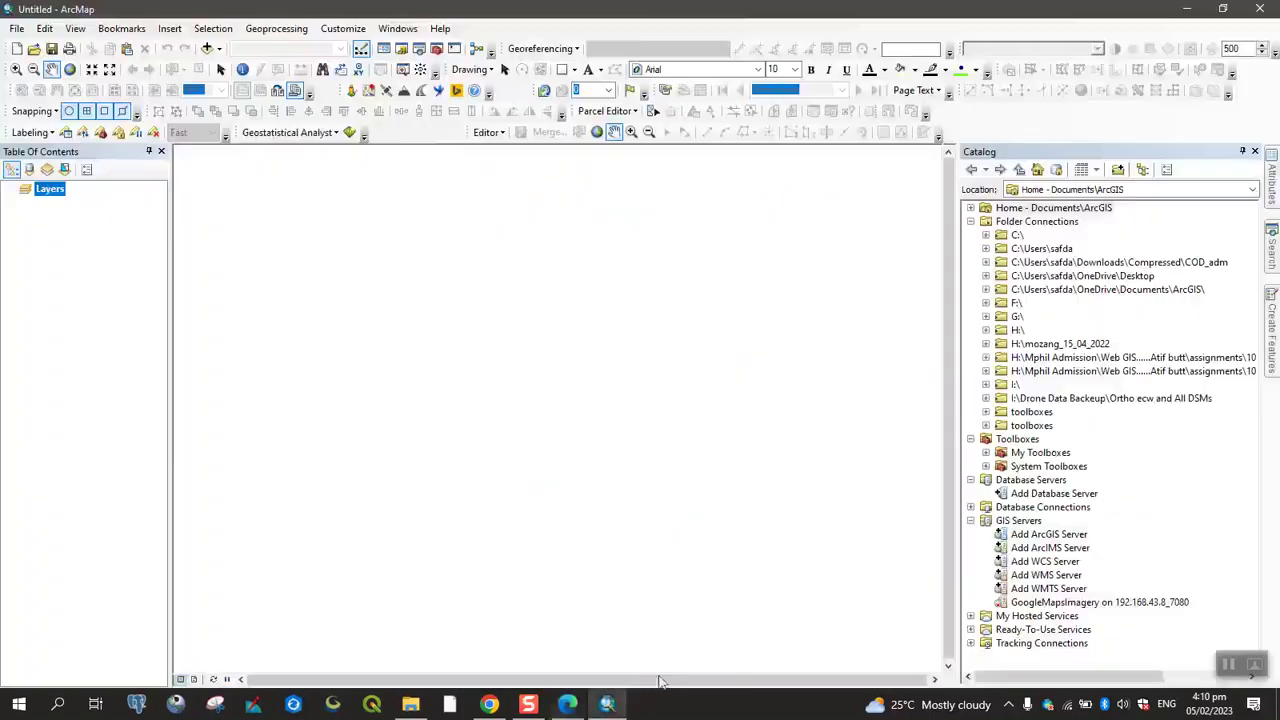
Start a folder connection and browse This PC > Local Disk (H:) > Mphil Admission > Web GIS course.
{"action": "left_click", "coordinate": [1117, 169]}
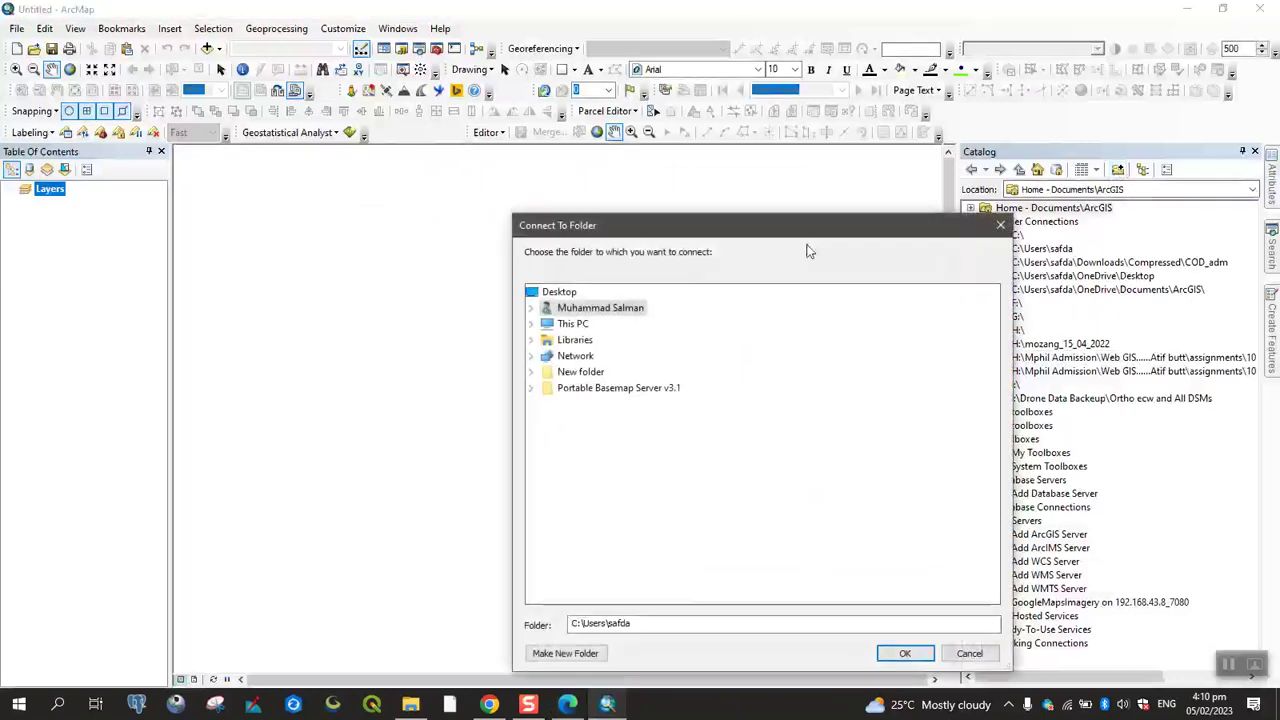
{"action": "double_click", "coordinate": [573, 325]}
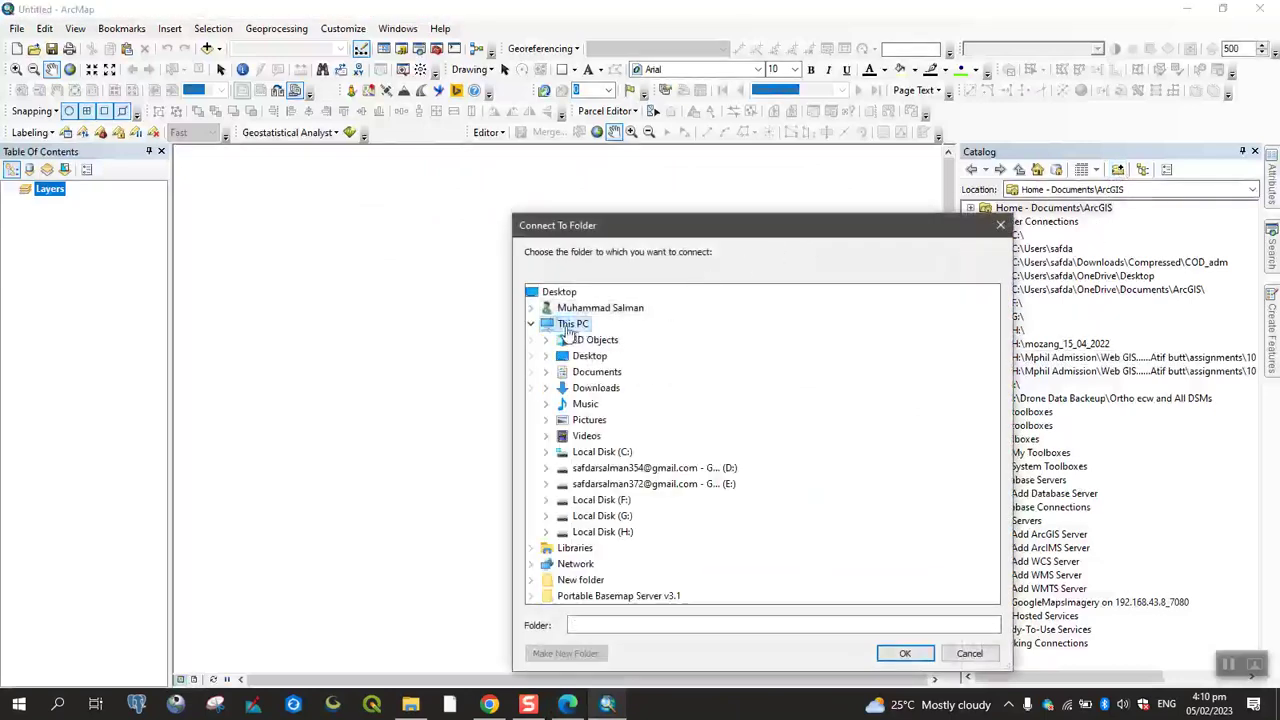
{"action": "double_click", "coordinate": [610, 533]}
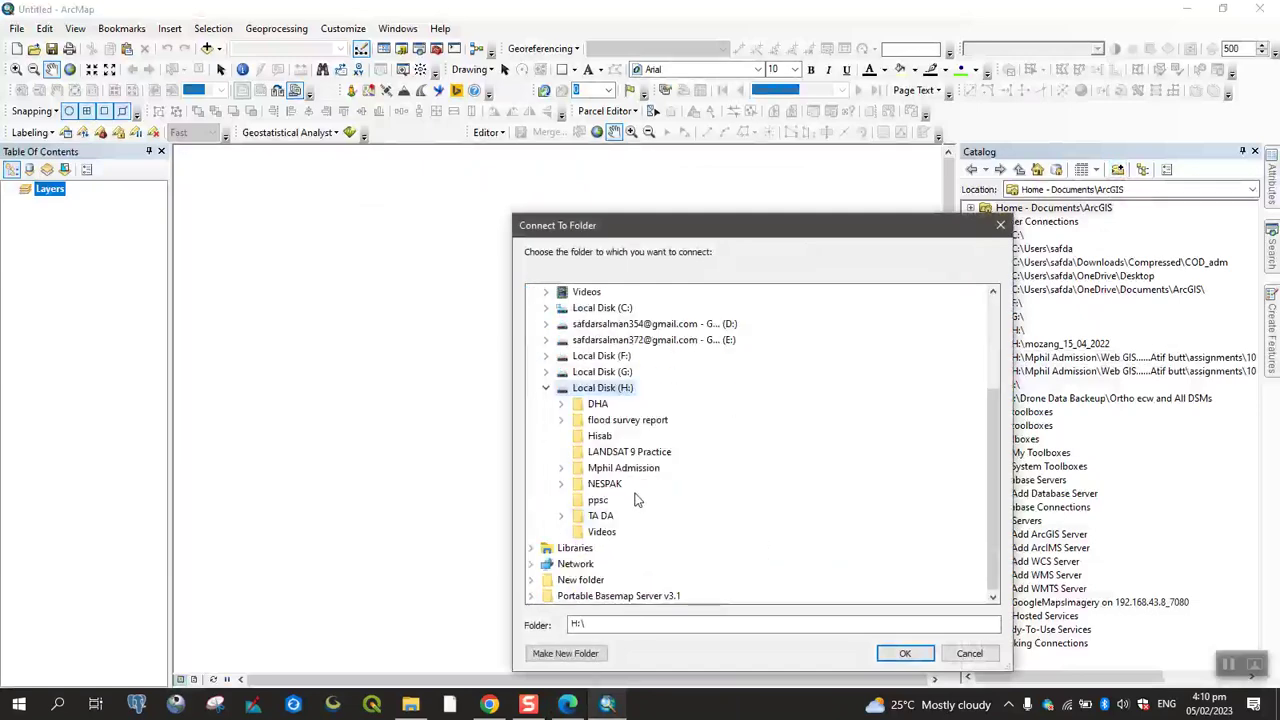
{"action": "double_click", "coordinate": [625, 469]}
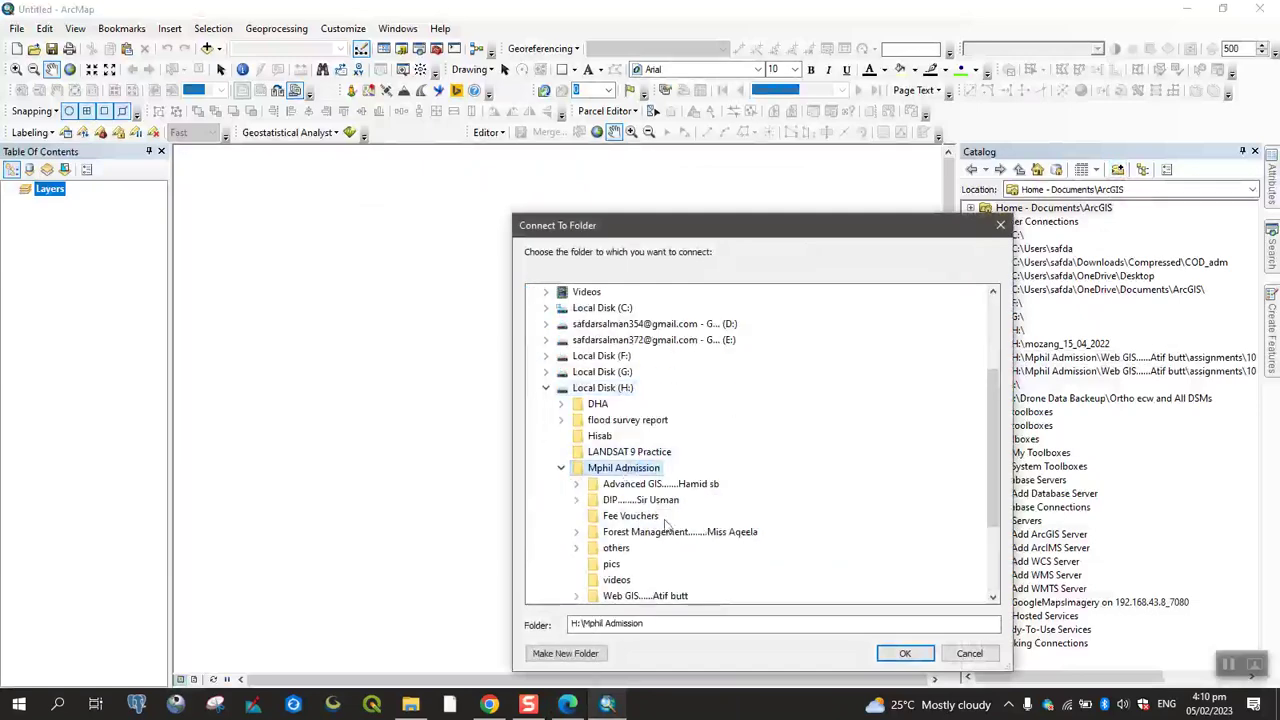
{"action": "scroll", "coordinate": [656, 510], "scroll_direction": "down", "scroll_amount": 2}
{"action": "double_click", "coordinate": [656, 503]}
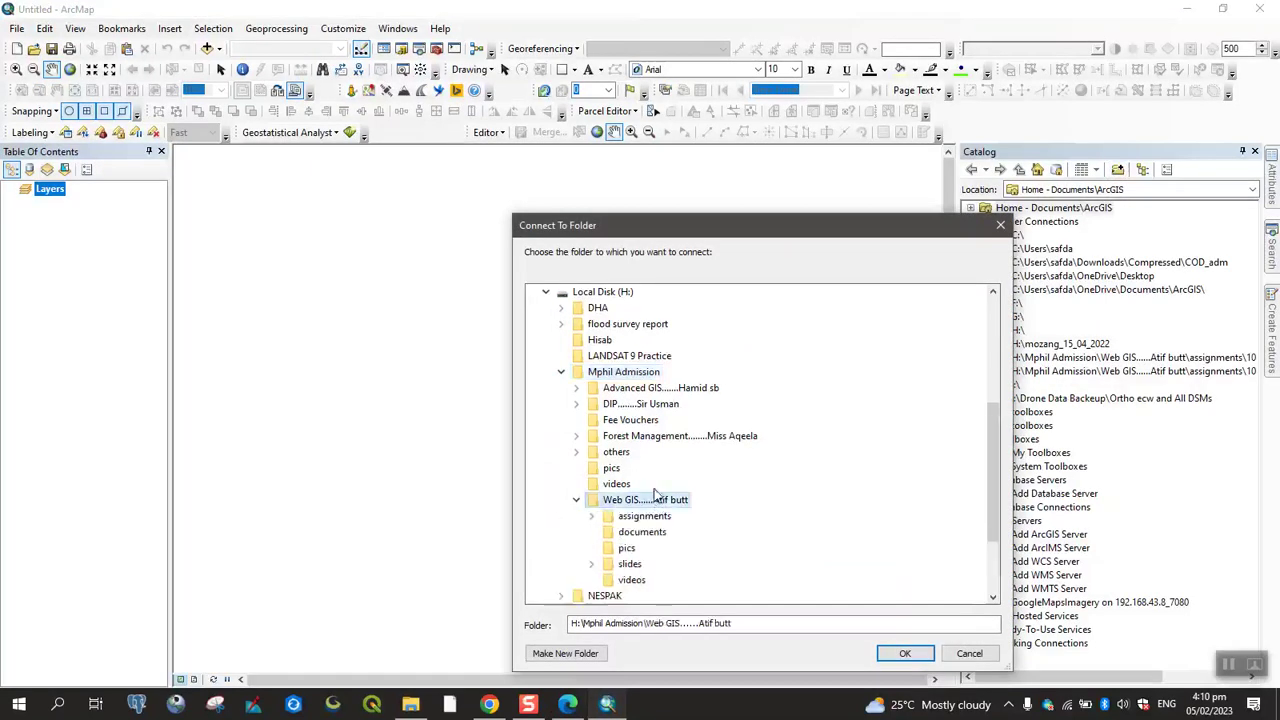
Go through assignments > 10 Assignments to 8. BuildingaGeodatabase and confirm the connection.
{"action": "scroll", "coordinate": [668, 525], "scroll_direction": "down", "scroll_amount": 2}
{"action": "double_click", "coordinate": [644, 421]}
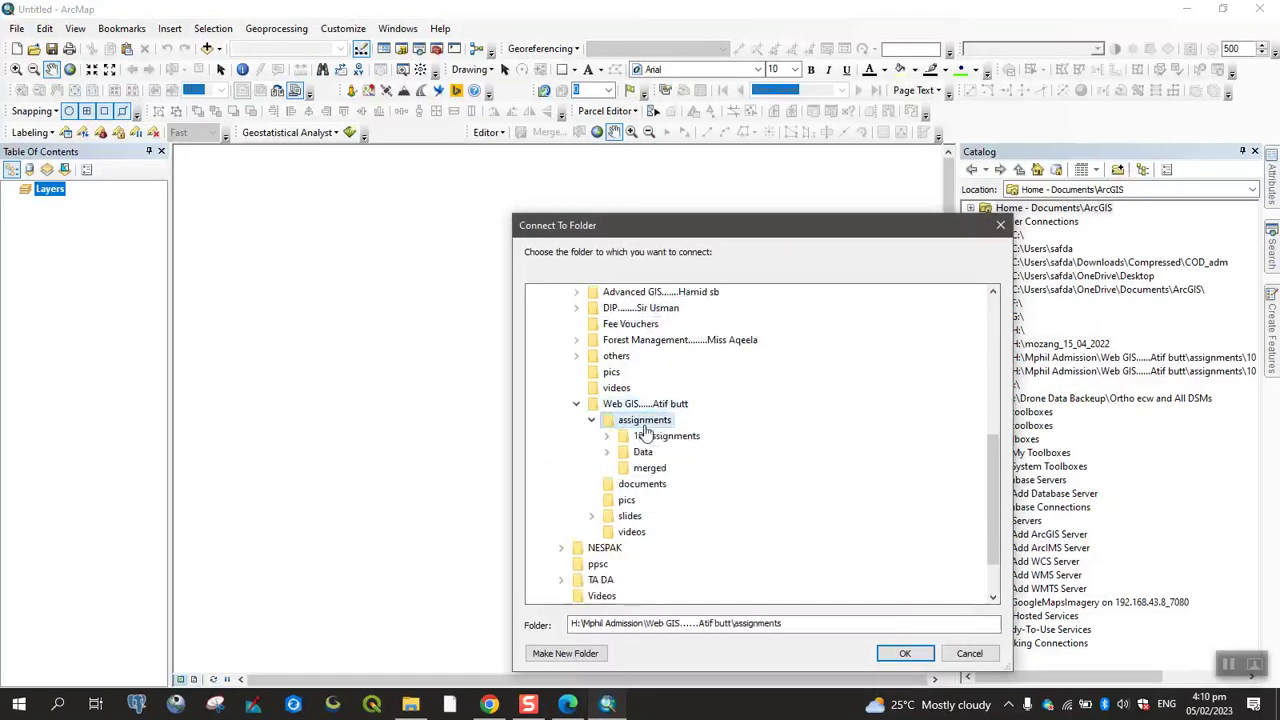
{"action": "double_click", "coordinate": [655, 437]}
{"action": "scroll", "coordinate": [685, 475], "scroll_direction": "down", "scroll_amount": 2}
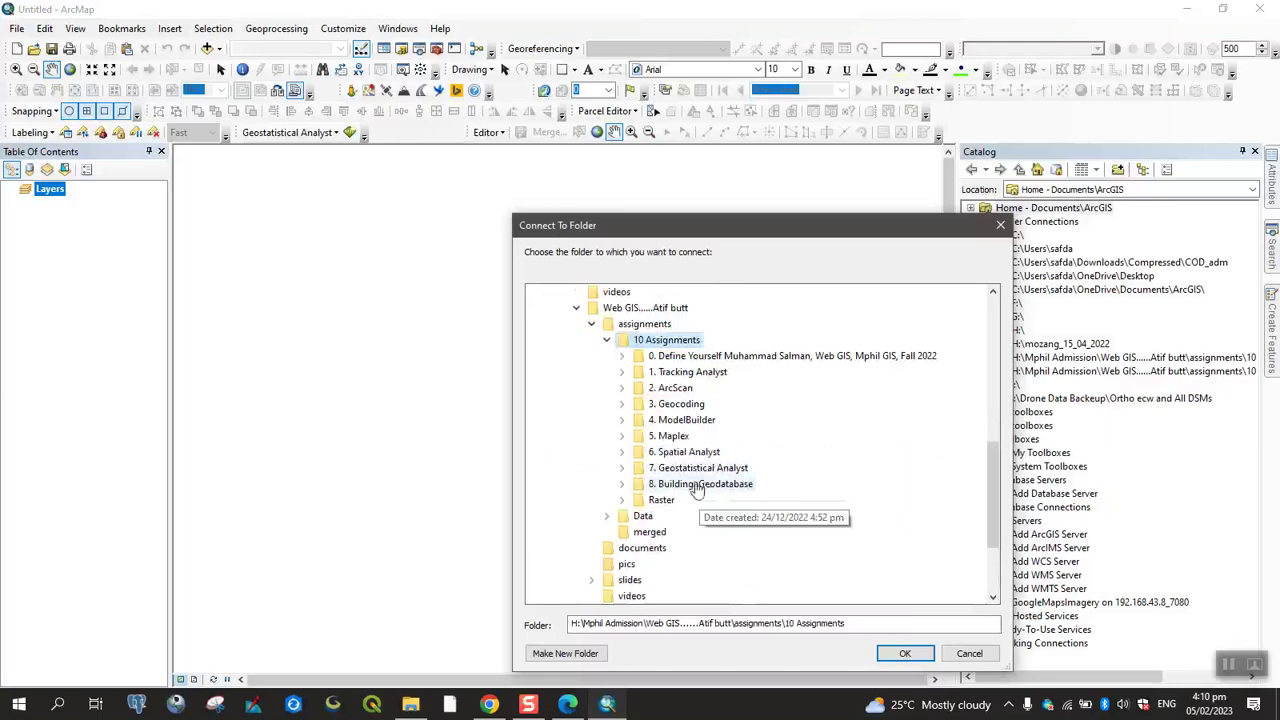
{"action": "double_click", "coordinate": [697, 486]}
{"action": "scroll", "coordinate": [692, 483], "scroll_direction": "up", "scroll_amount": 2}
{"action": "scroll", "coordinate": [700, 500], "scroll_direction": "down", "scroll_amount": 1}
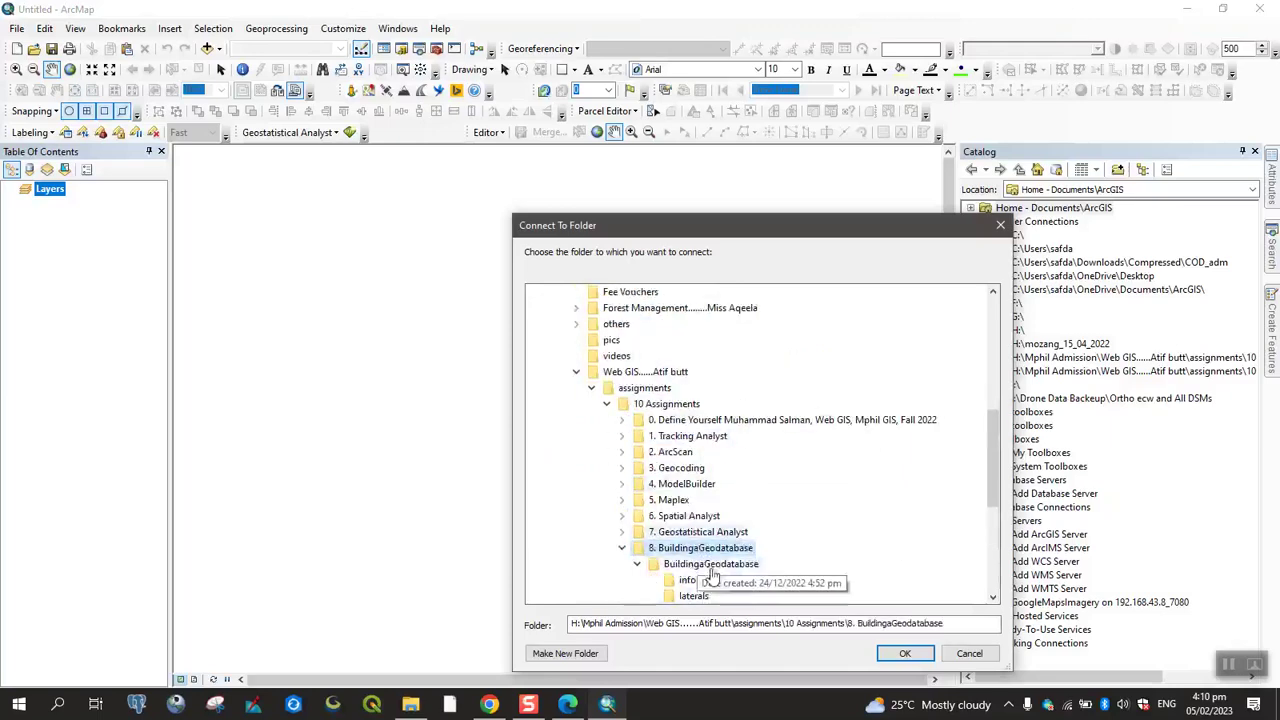
{"action": "scroll", "coordinate": [722, 530], "scroll_direction": "down", "scroll_amount": 1}
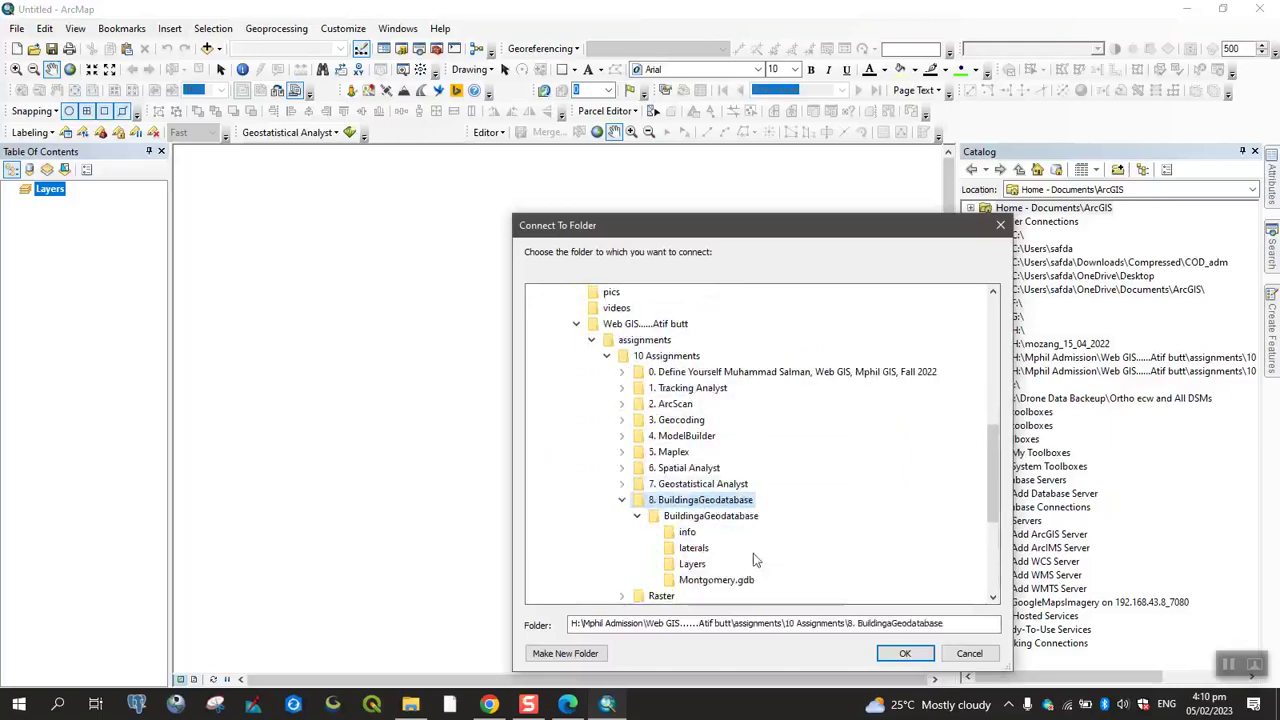
{"action": "left_click", "coordinate": [904, 653]}
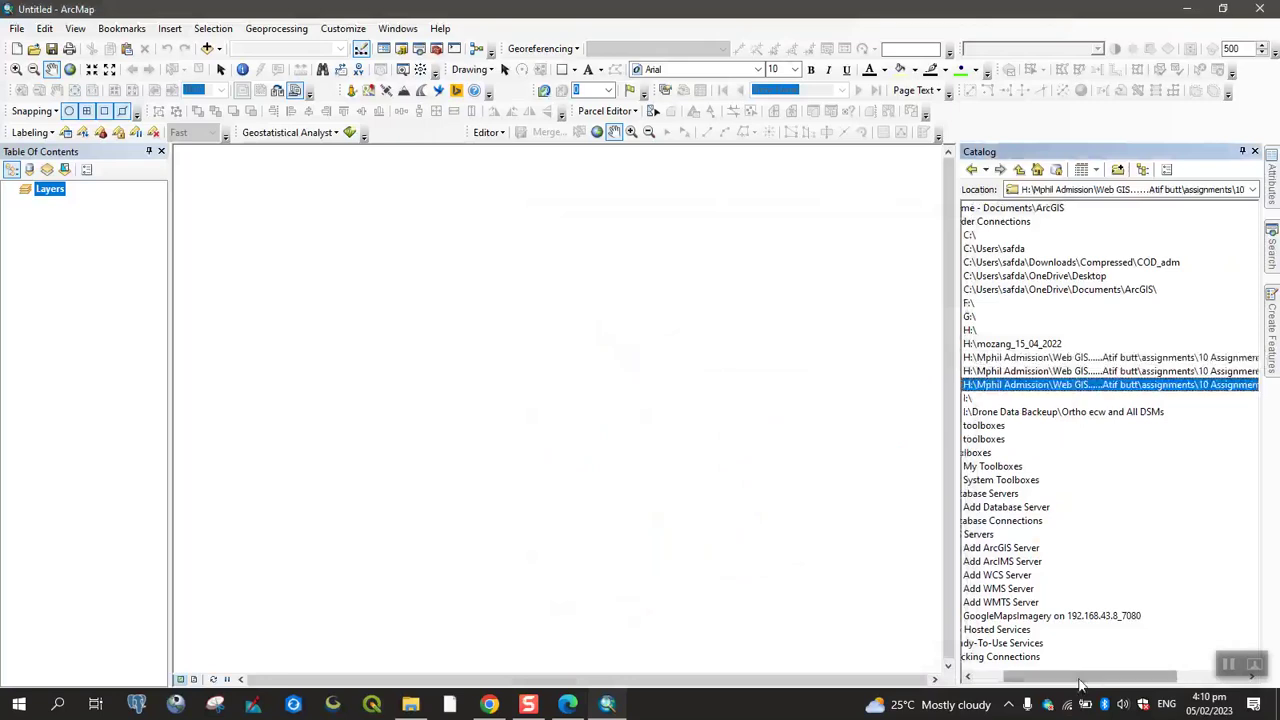
Expand the new connection and BuildingaGeodatabase to show Montgomery.gdb, laterals and owners.dat.
{"action": "left_click", "coordinate": [986, 385]}
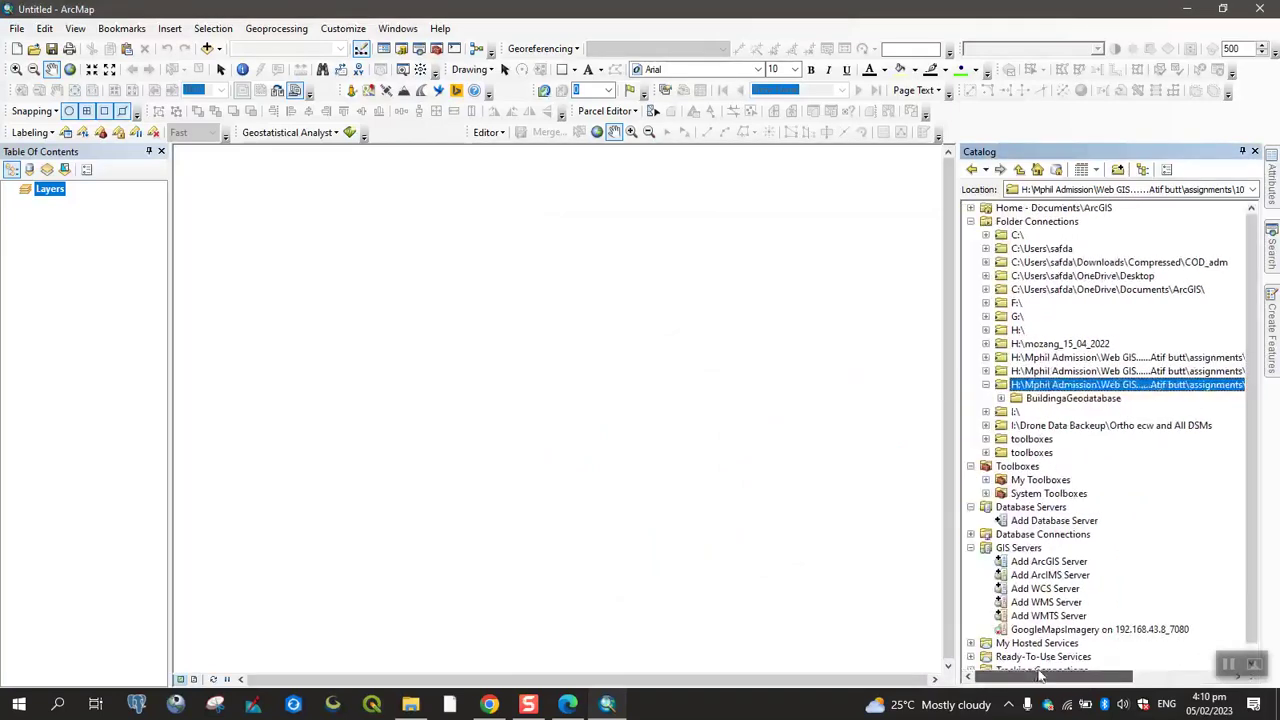
{"action": "left_click", "coordinate": [1002, 399]}
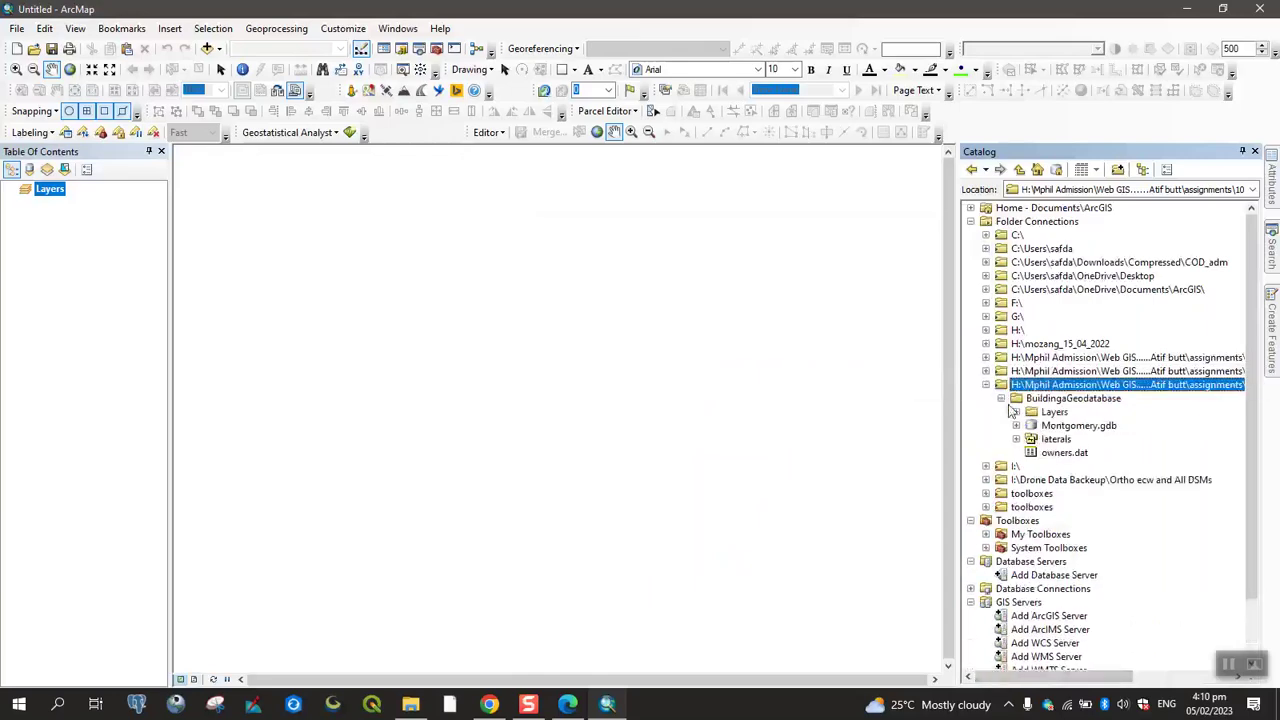
{"action": "left_click", "coordinate": [564, 705]}
Scroll the tutorial to the Exploring your data section, then go back to ArcMap.
{"action": "scroll", "coordinate": [570, 376], "scroll_direction": "down", "scroll_amount": 3}
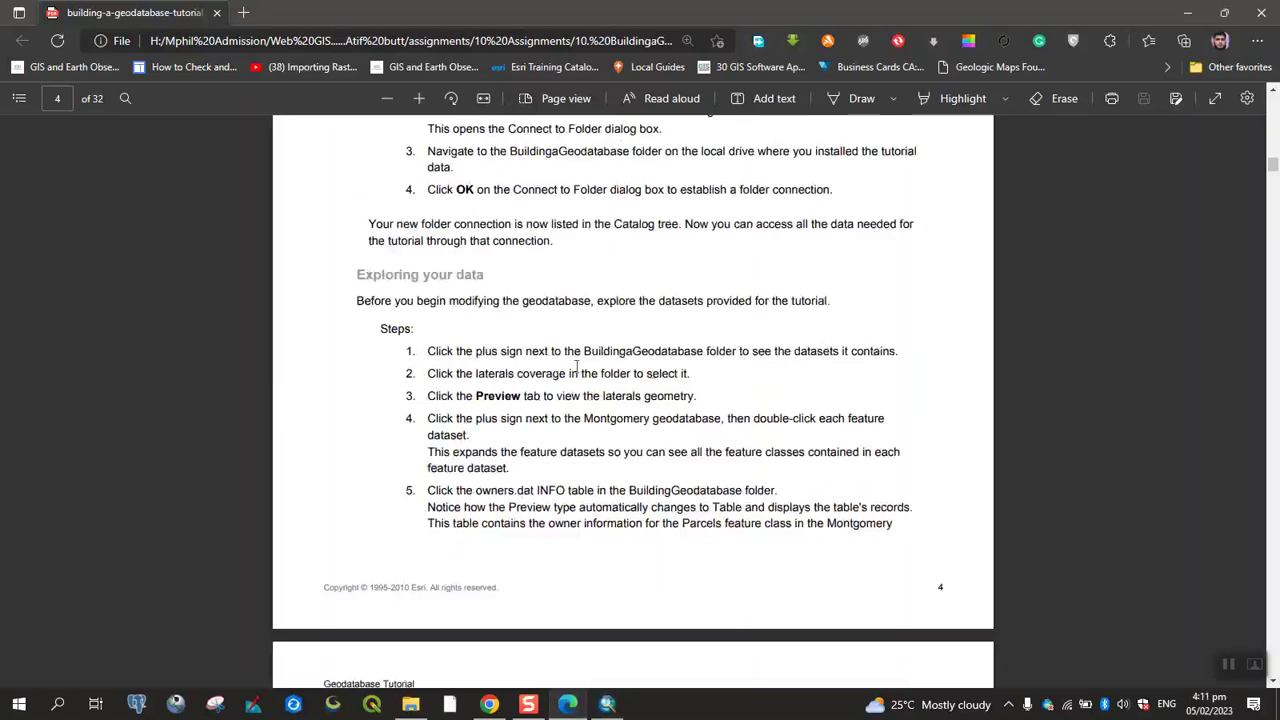
{"action": "left_click", "coordinate": [607, 704]}
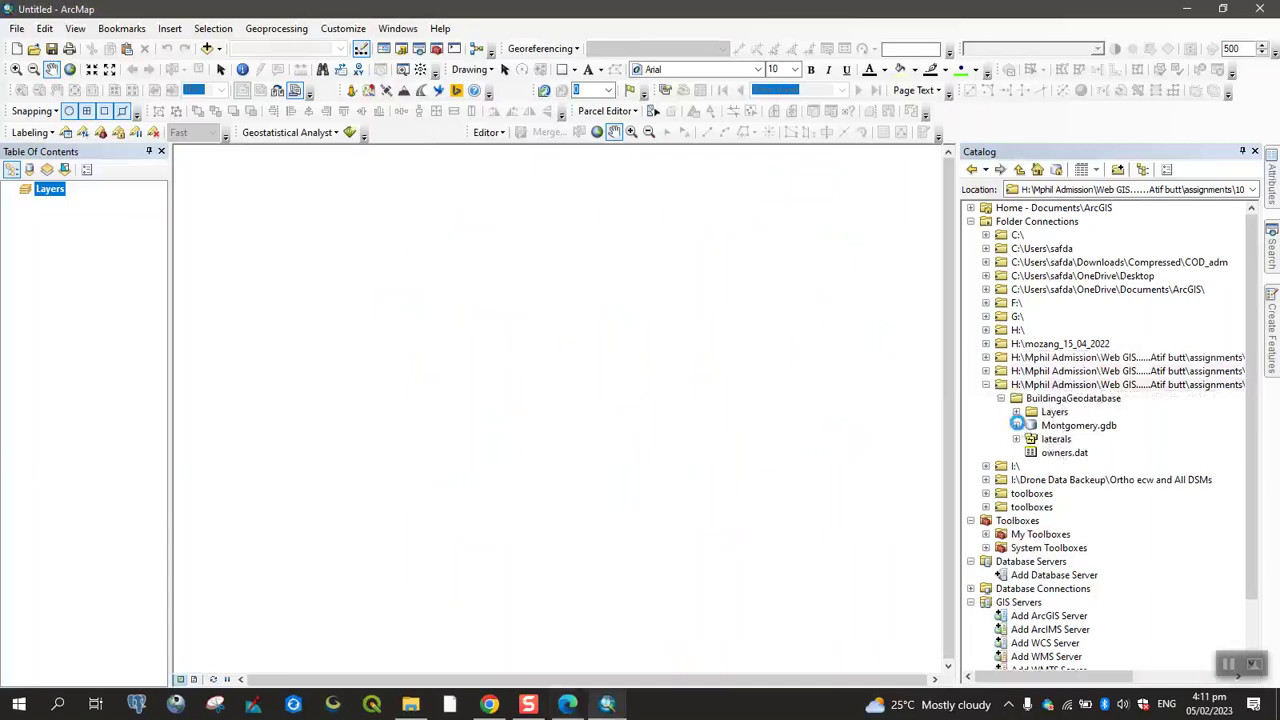
Expand Montgomery.gdb to show Landbase, Water and Owner, then bring the PDF forward.
{"action": "left_click", "coordinate": [1017, 426]}
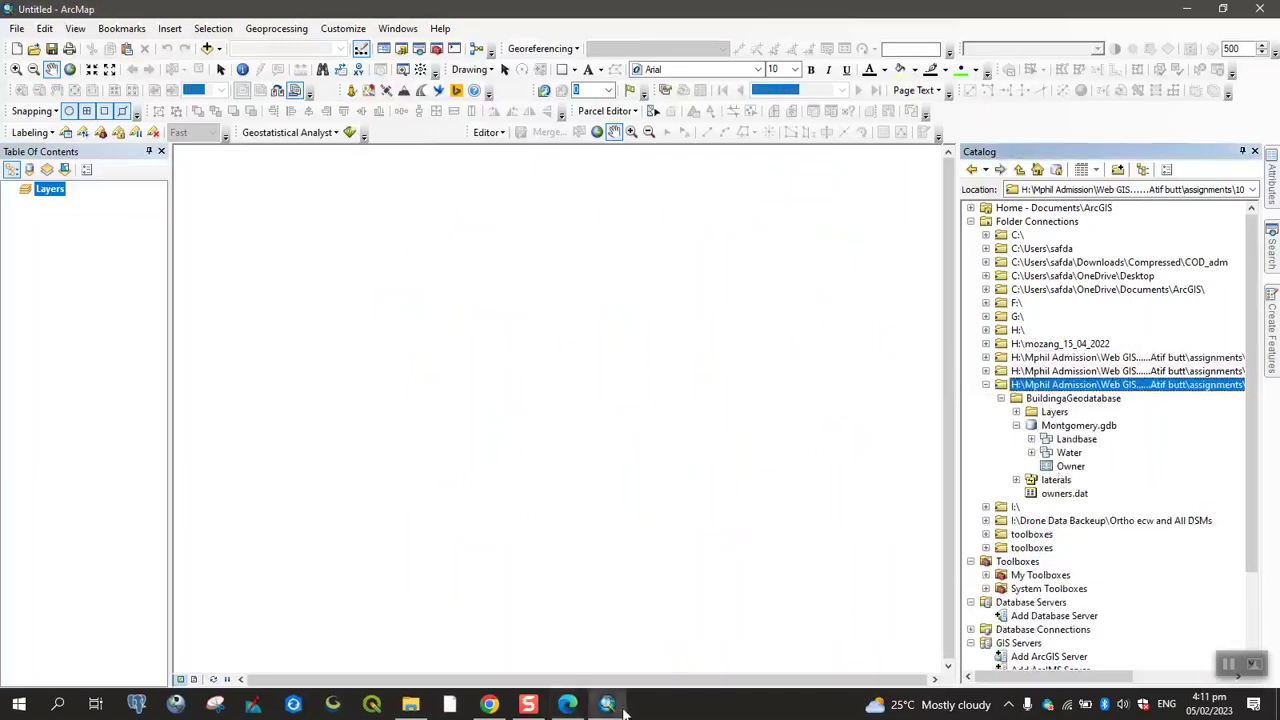
{"action": "mouse_move", "coordinate": [575, 710]}
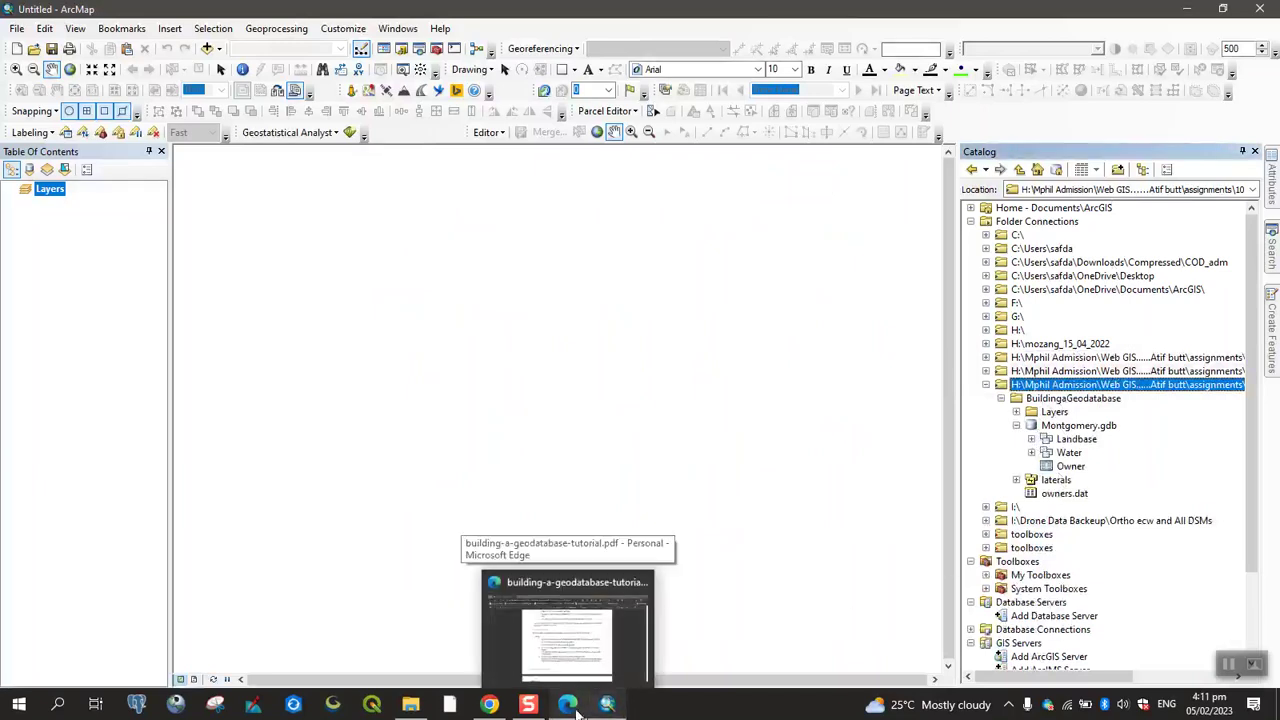
{"action": "left_click", "coordinate": [575, 710]}
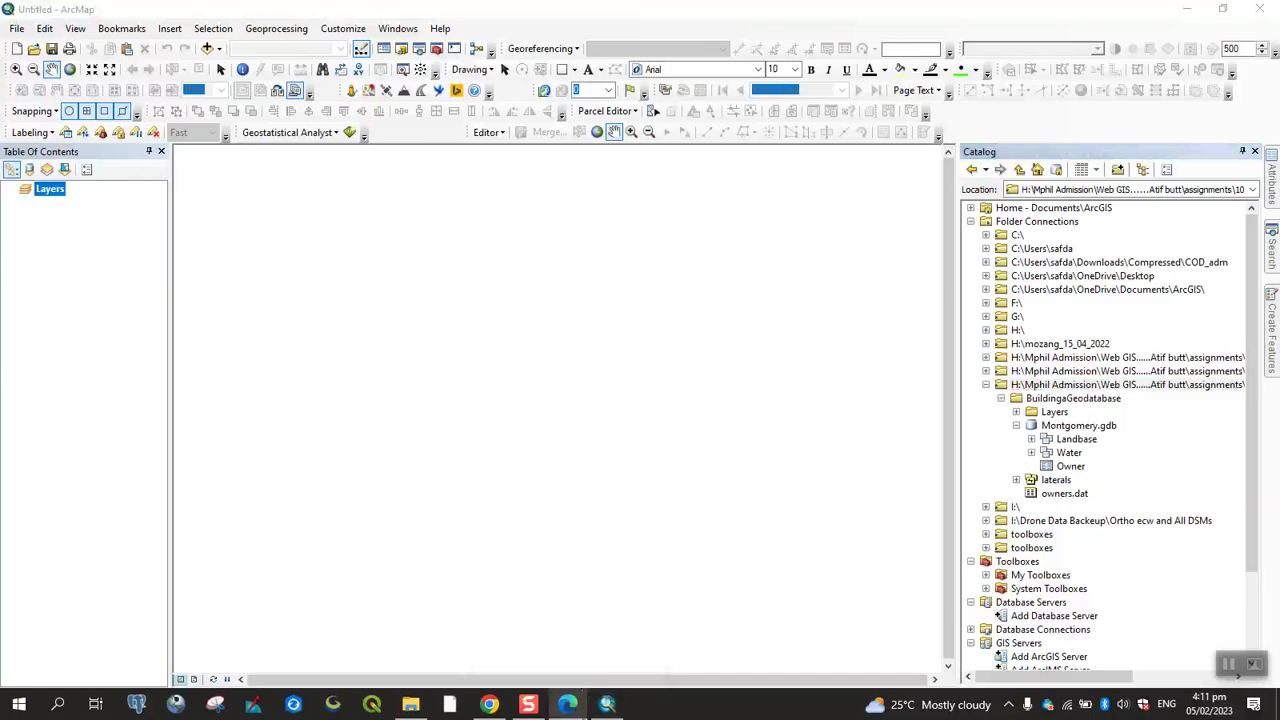
{"action": "left_click", "coordinate": [565, 708]}
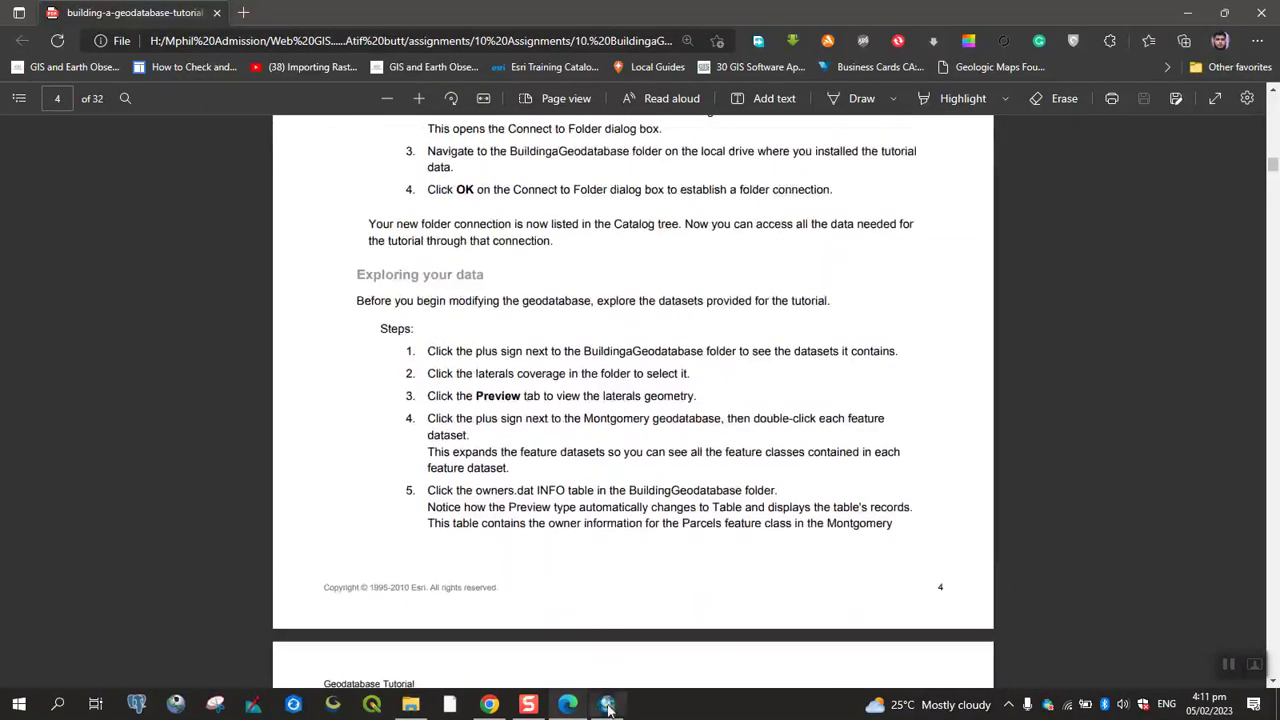
Open the Water dataset's Properties and check its General, XY, Z and Domain tabs (US Survey Foot).
{"action": "left_click", "coordinate": [607, 703]}
{"action": "left_click", "coordinate": [1077, 440]}
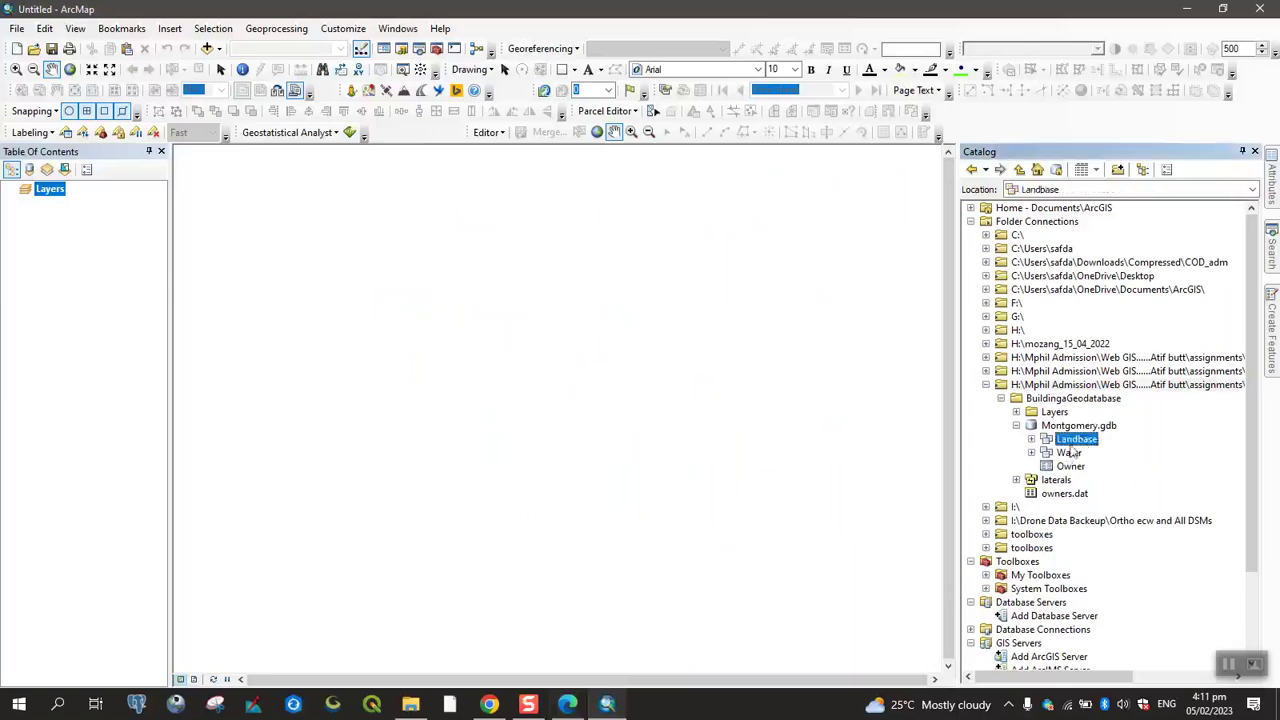
{"action": "left_click", "coordinate": [1068, 455]}
{"action": "right_click", "coordinate": [1066, 457]}
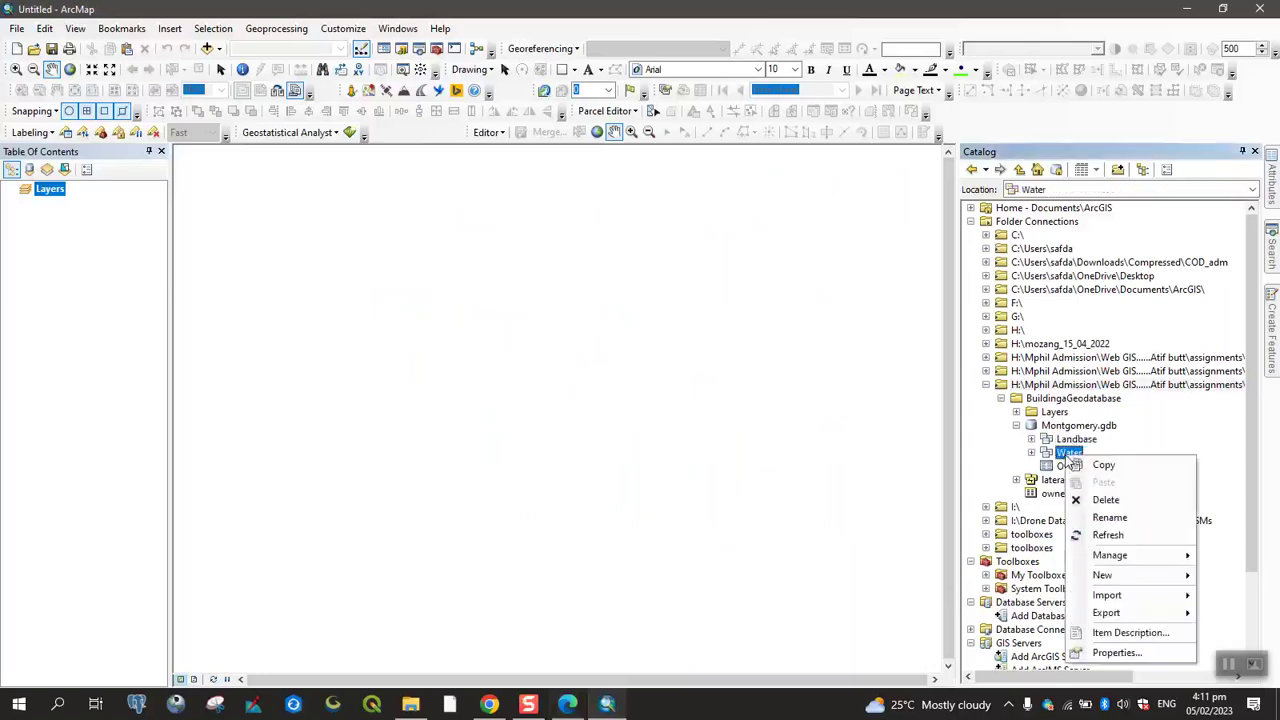
{"action": "mouse_move", "coordinate": [1066, 614]}
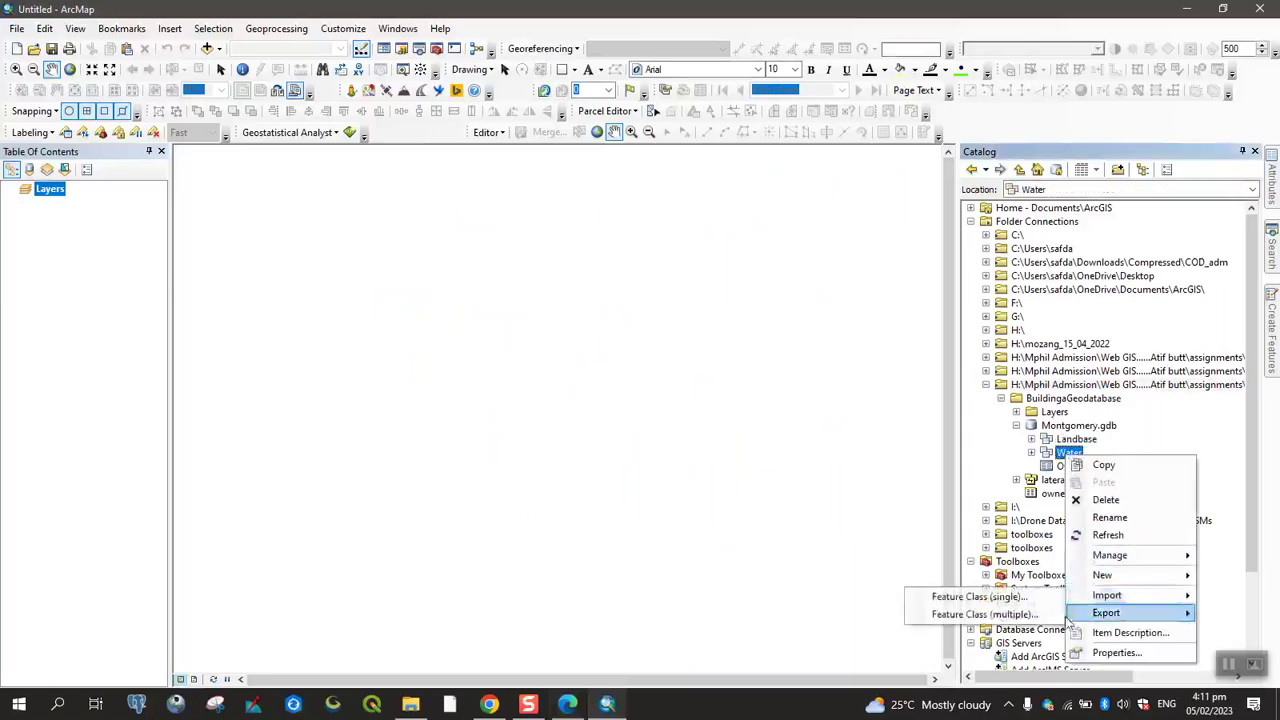
{"action": "left_click", "coordinate": [1117, 652]}
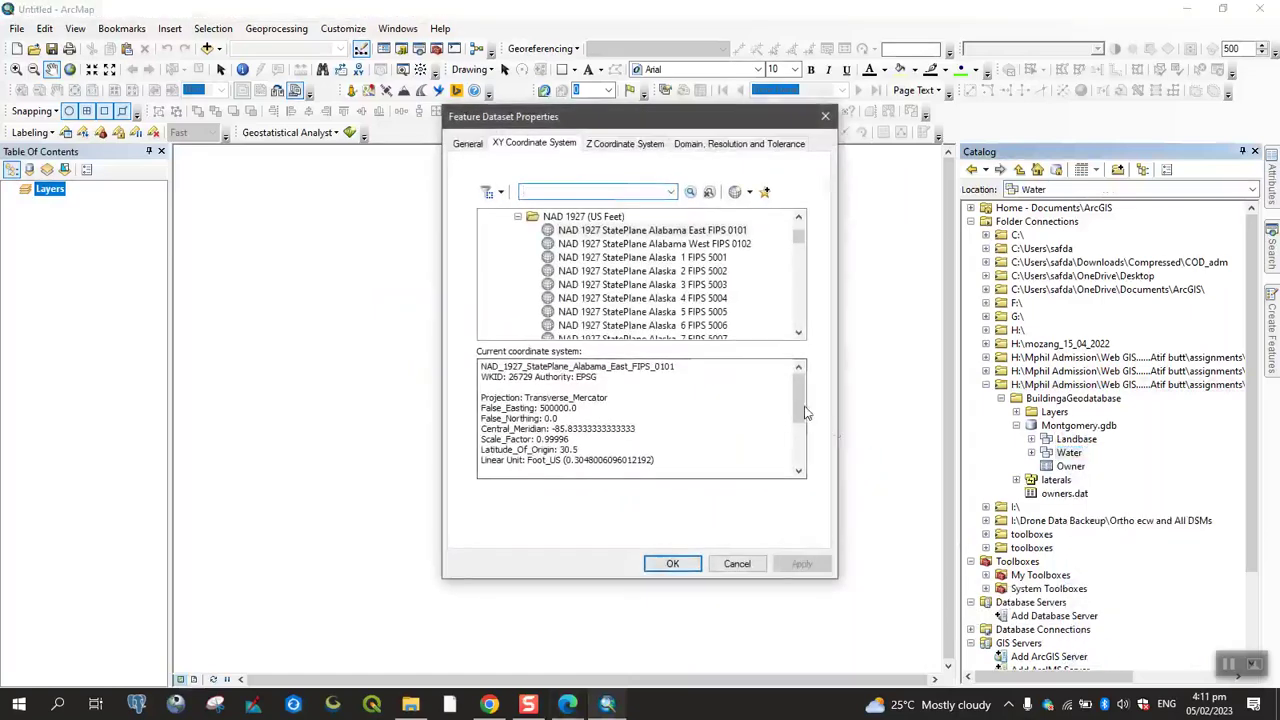
{"action": "left_click", "coordinate": [468, 143]}
{"action": "left_click", "coordinate": [541, 143]}
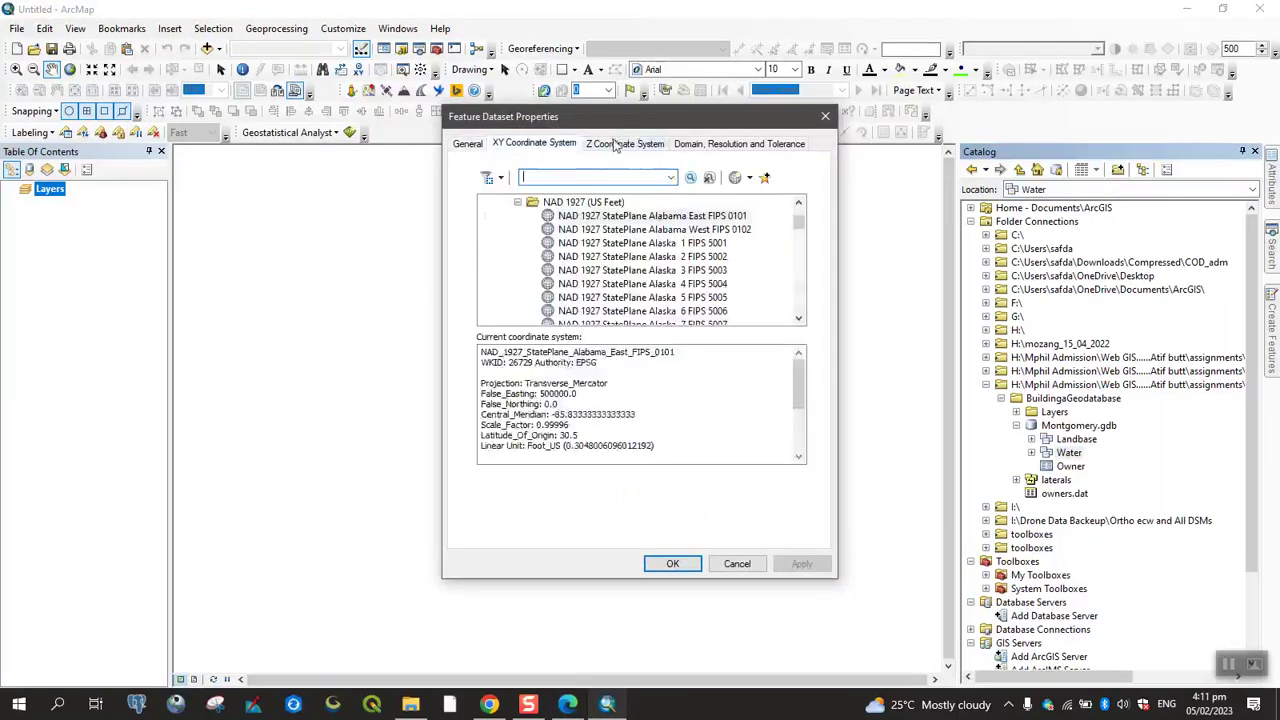
{"action": "left_click", "coordinate": [617, 145]}
{"action": "left_click", "coordinate": [705, 144]}
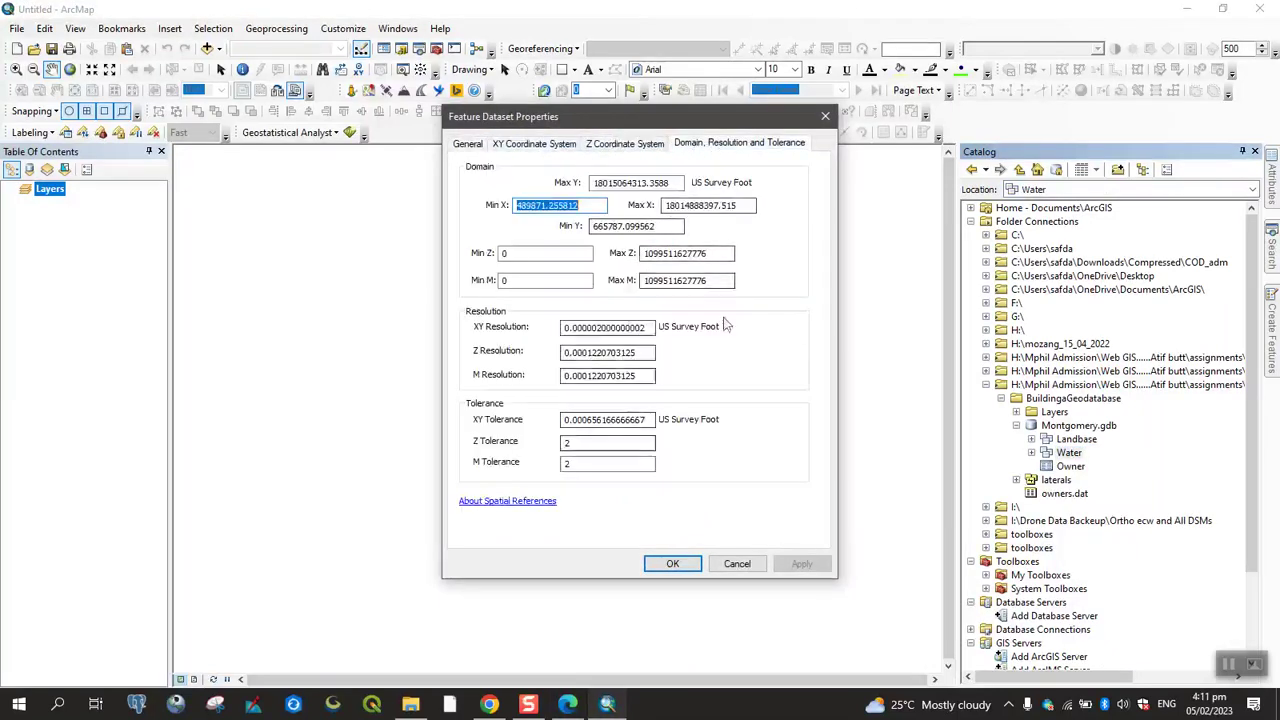
Close Water's properties, expand Landbase and Water to show their feature classes, and return to the PDF.
{"action": "left_click", "coordinate": [825, 116]}
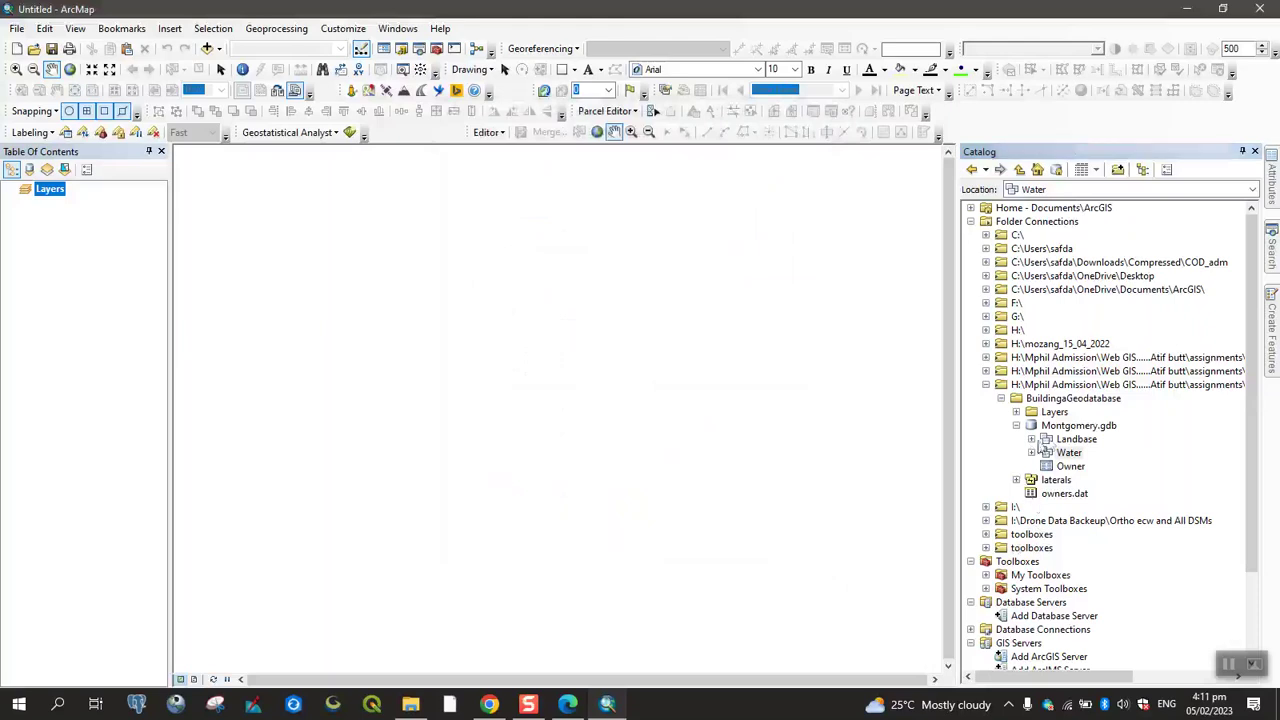
{"action": "left_click", "coordinate": [1032, 439]}
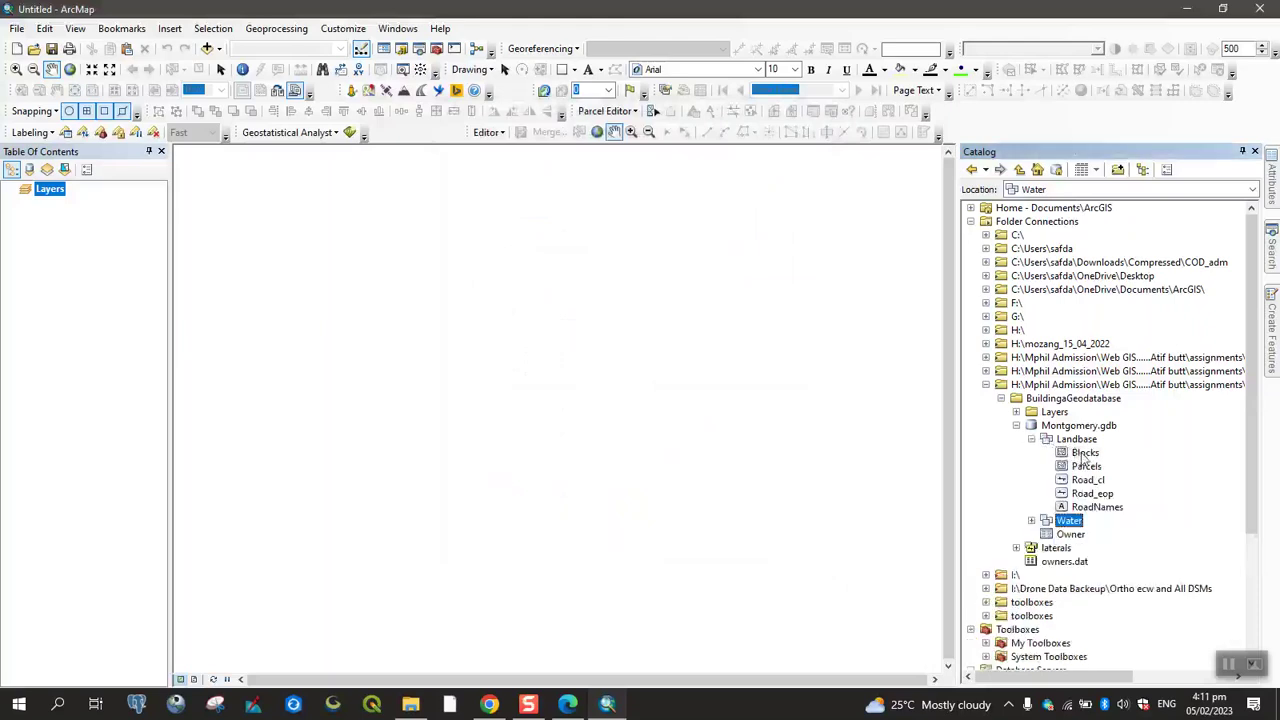
{"action": "left_click", "coordinate": [1031, 521]}
{"action": "scroll", "coordinate": [1090, 580], "scroll_direction": "down", "scroll_amount": 1}
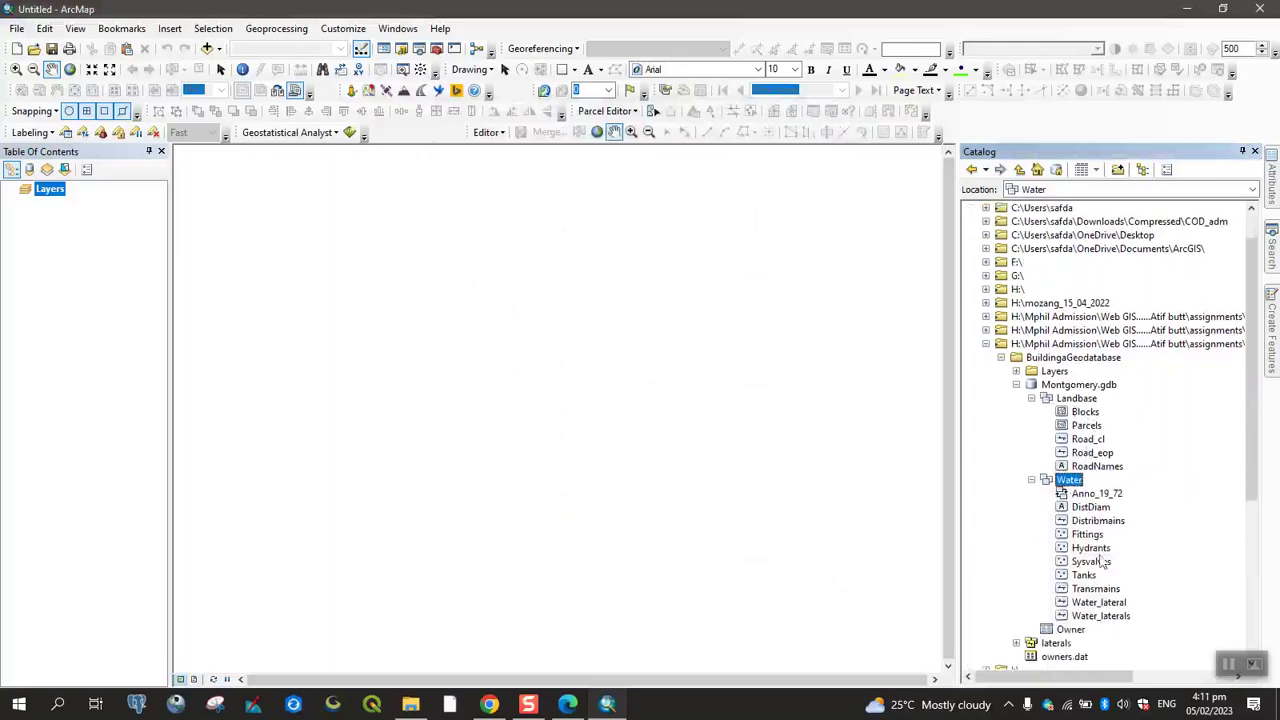
{"action": "left_click", "coordinate": [567, 704]}
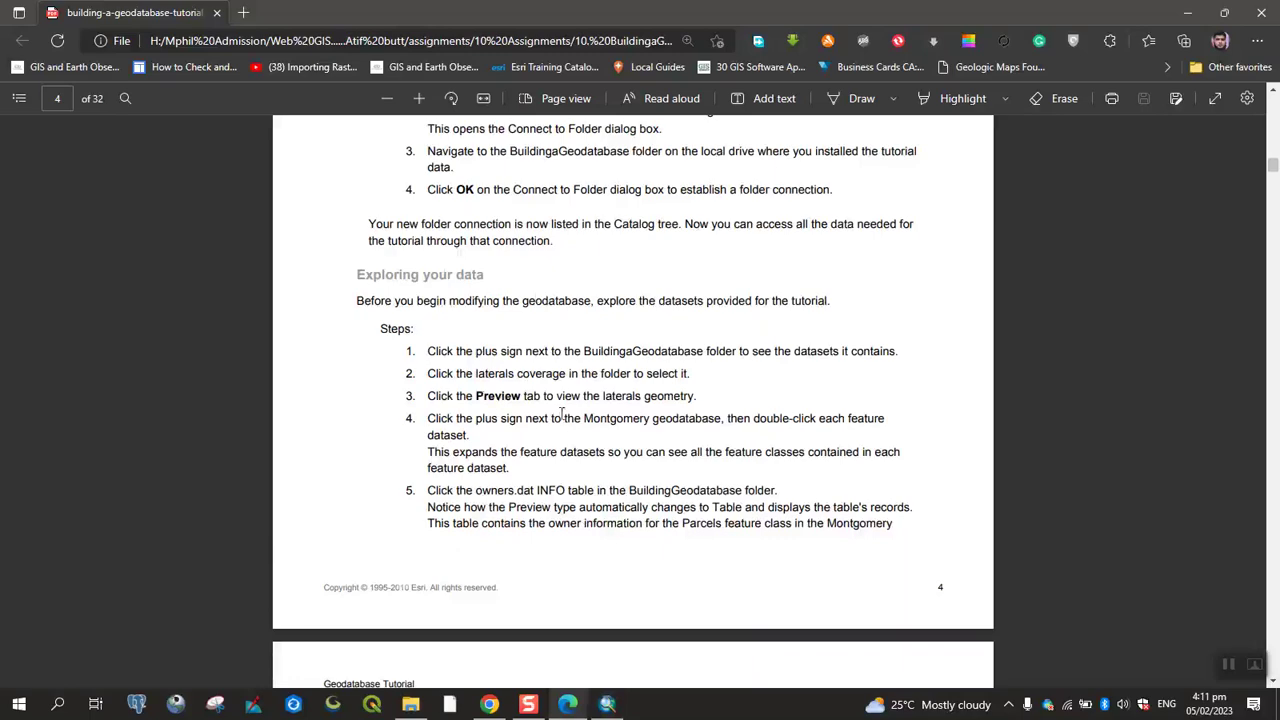
Scroll the tutorial to step 5 on page 5, then switch back to ArcMap.
{"action": "scroll", "coordinate": [569, 412], "scroll_direction": "down", "scroll_amount": 3}
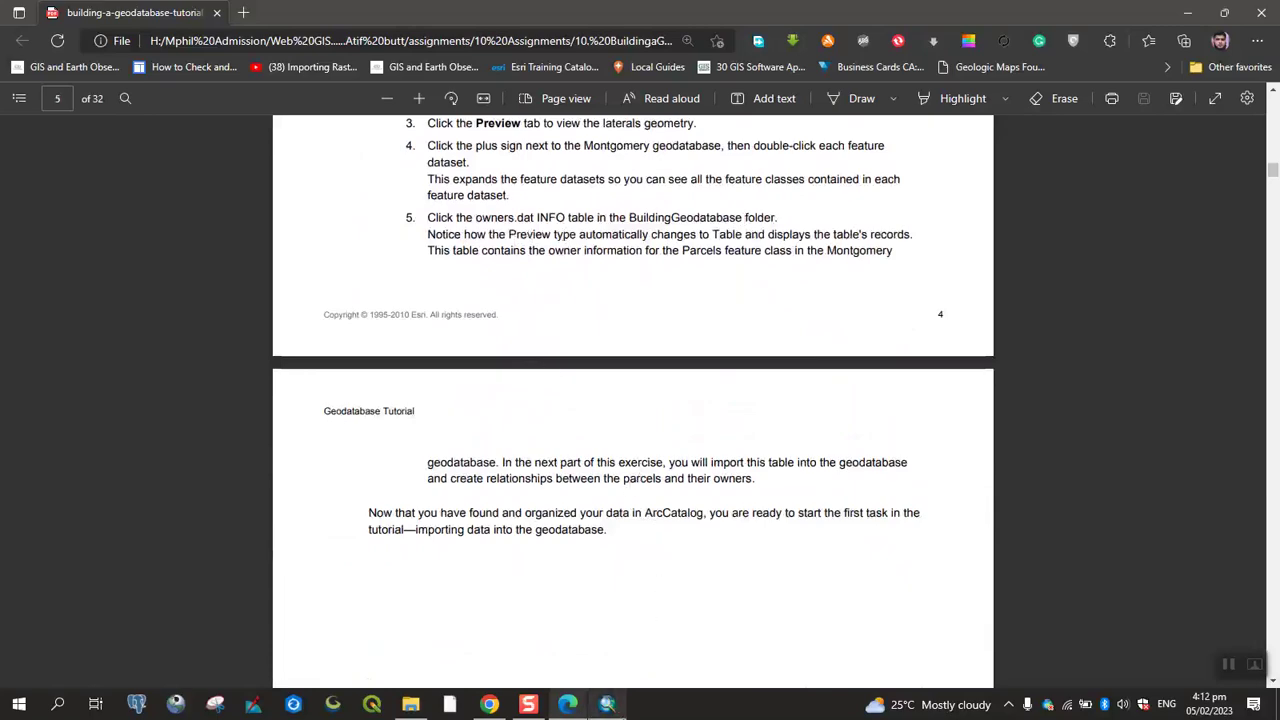
{"action": "left_click", "coordinate": [607, 704]}
{"action": "scroll", "coordinate": [1089, 601], "scroll_direction": "down", "scroll_amount": 1}
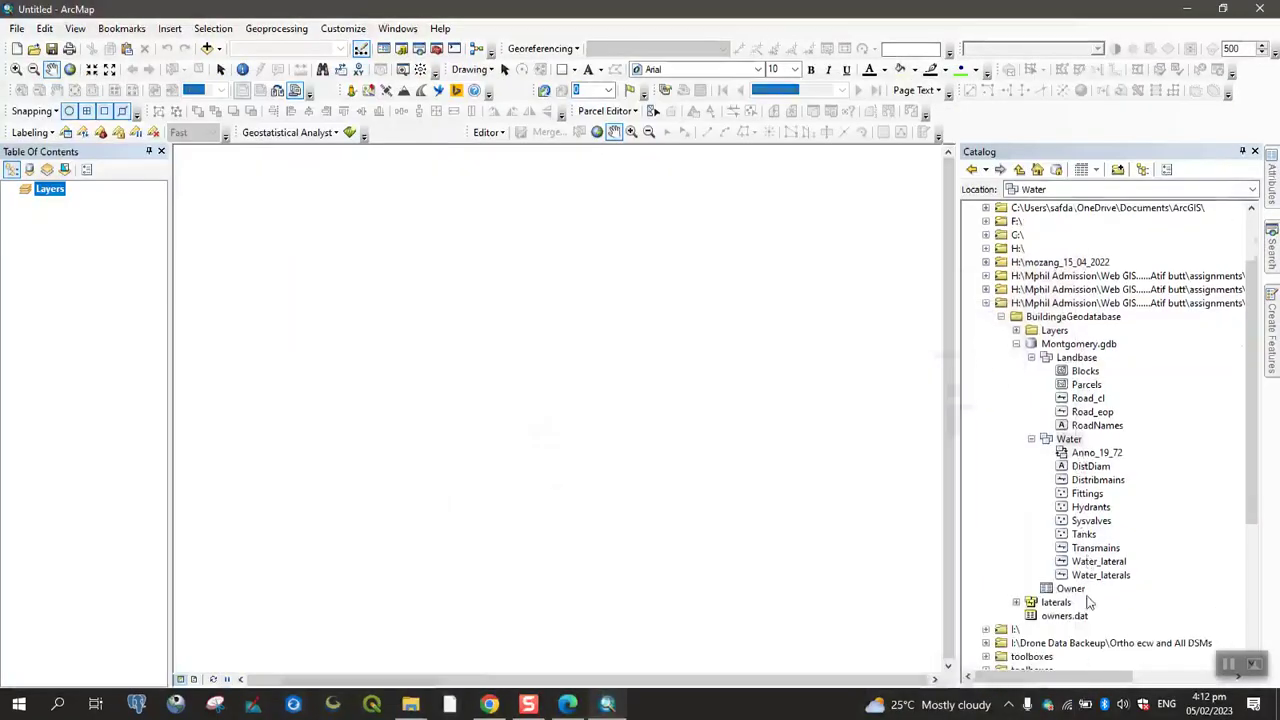
{"action": "left_click", "coordinate": [1071, 589]}
{"action": "right_click", "coordinate": [1075, 592]}
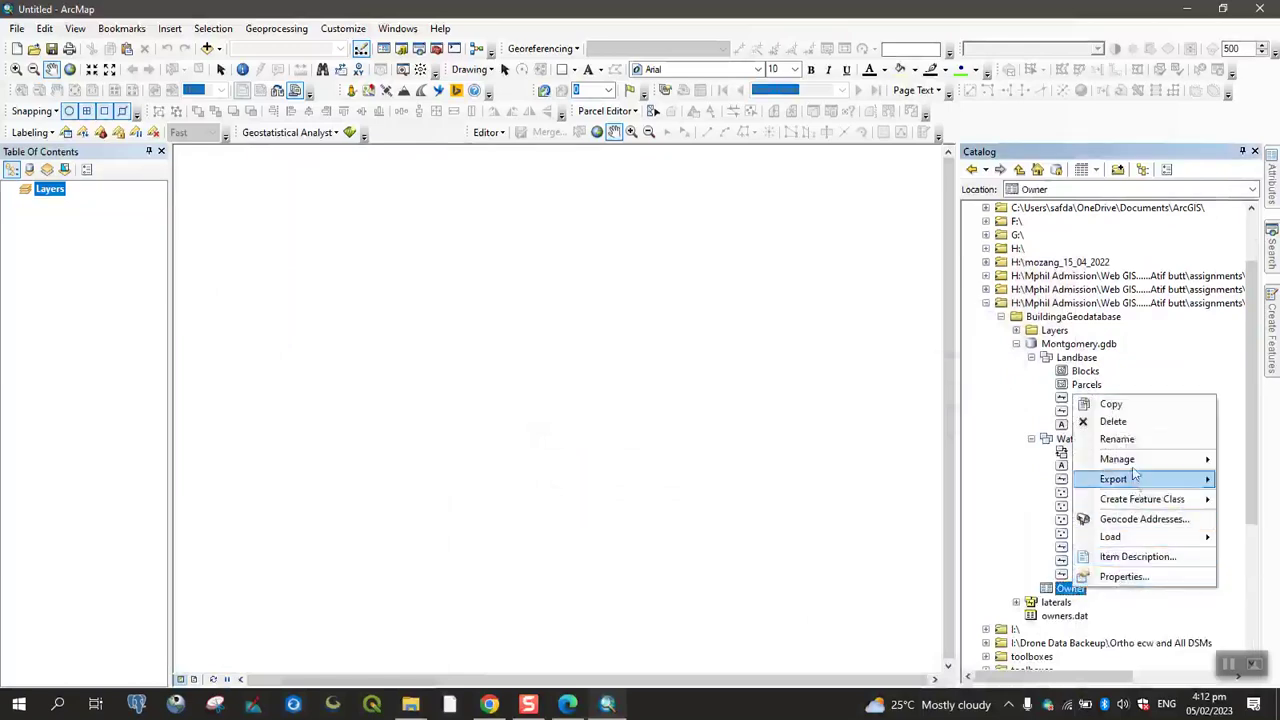
{"action": "left_click", "coordinate": [1121, 578]}
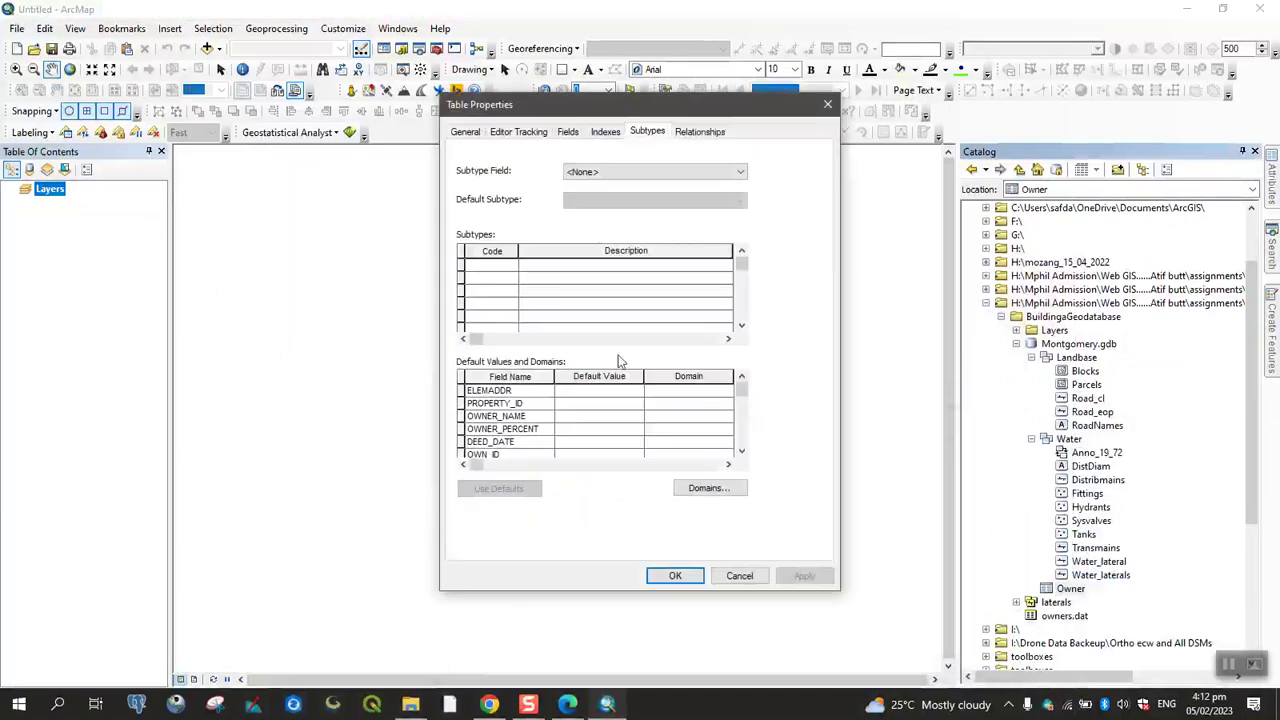
{"action": "left_click", "coordinate": [535, 132]}
{"action": "left_click", "coordinate": [497, 132]}
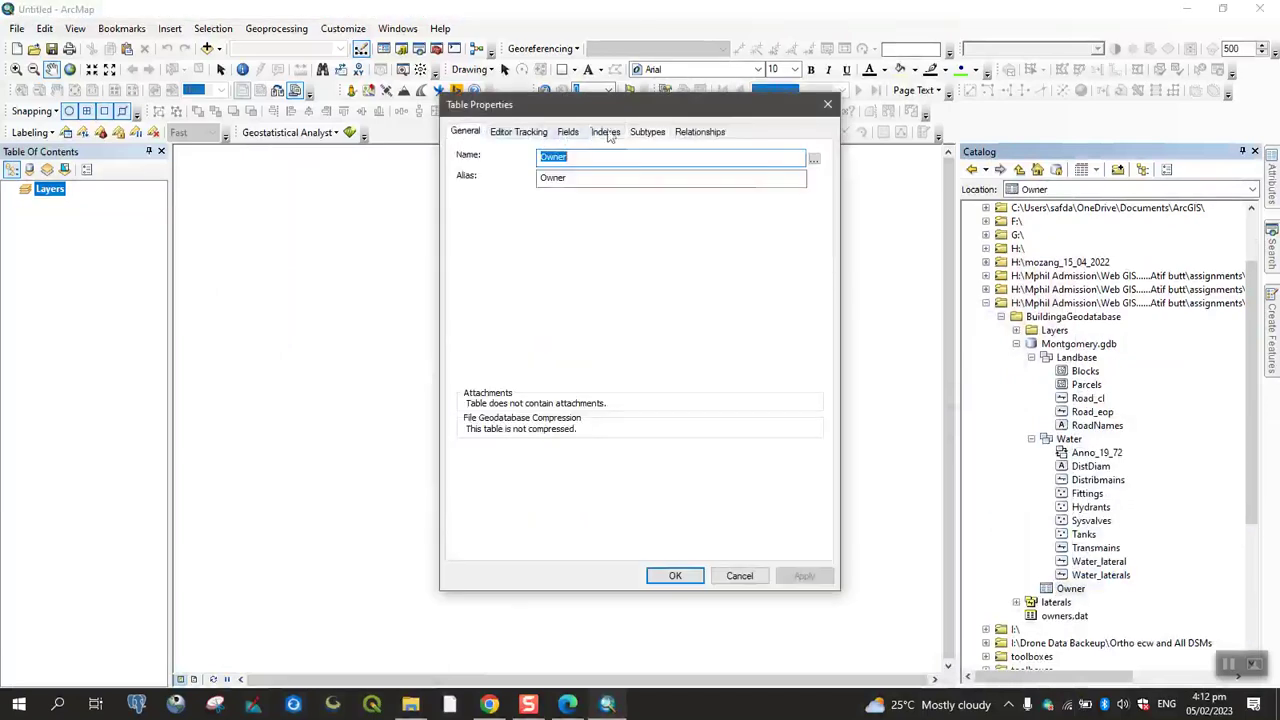
{"action": "left_click", "coordinate": [610, 132]}
{"action": "left_click", "coordinate": [650, 132]}
{"action": "left_click", "coordinate": [700, 132]}
{"action": "left_click", "coordinate": [828, 104]}
Drag the Landbase feature dataset onto the map to add its feature classes.
{"action": "left_click", "coordinate": [1077, 358]}
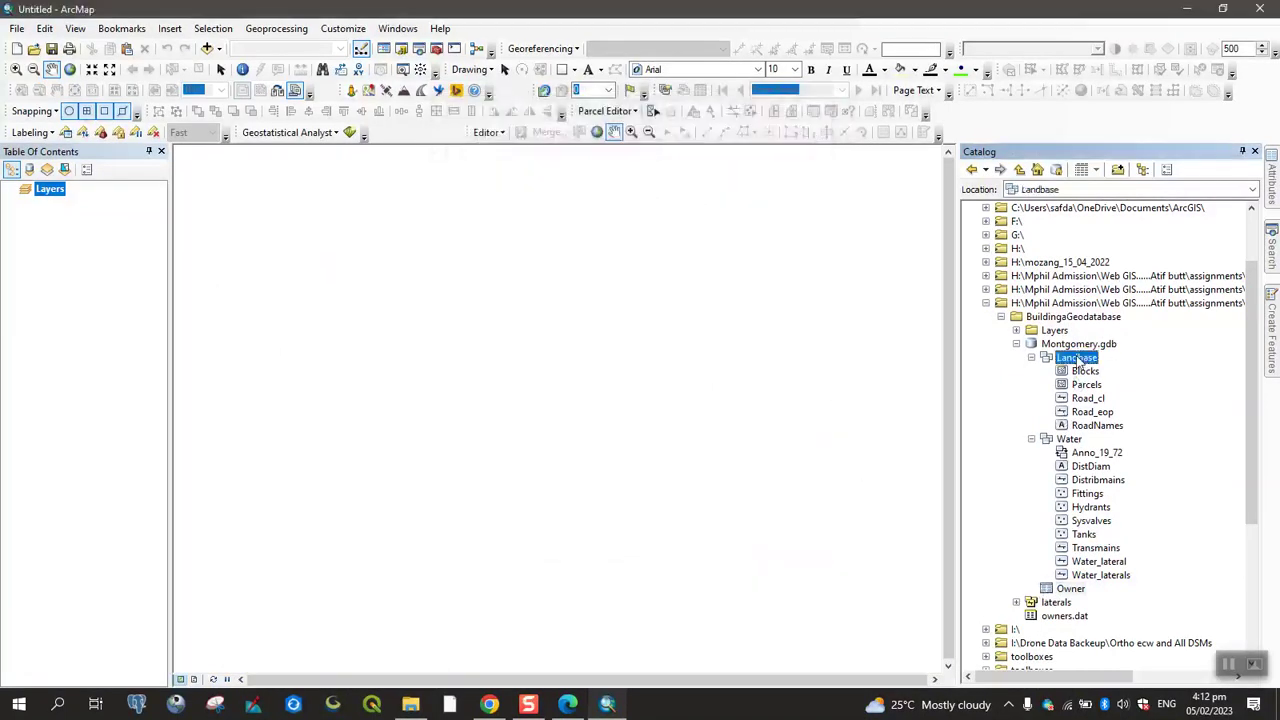
{"action": "left_click_drag", "start_coordinate": [1074, 364], "coordinate": [780, 364]}
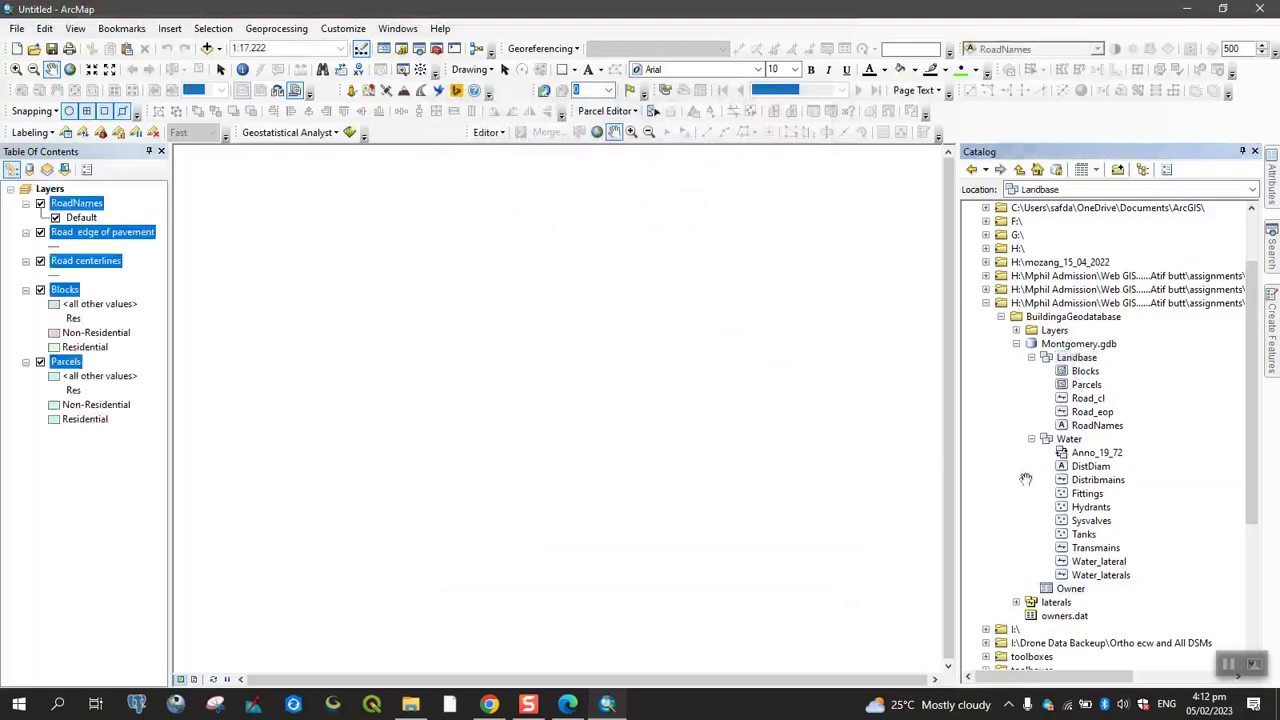
{"action": "left_click", "coordinate": [91, 483]}
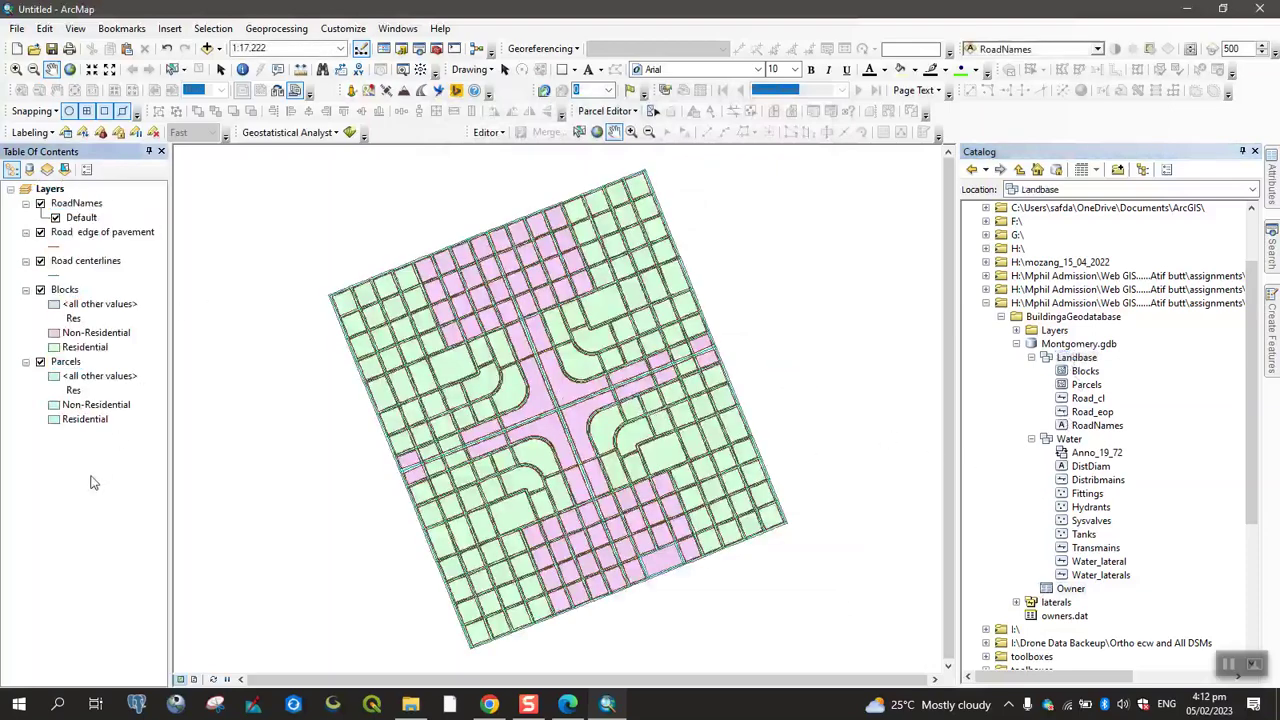
Add the Water feature classes to the Table of Contents and collapse the water fittings legend.
{"action": "left_click_drag", "start_coordinate": [1055, 447], "coordinate": [135, 538]}
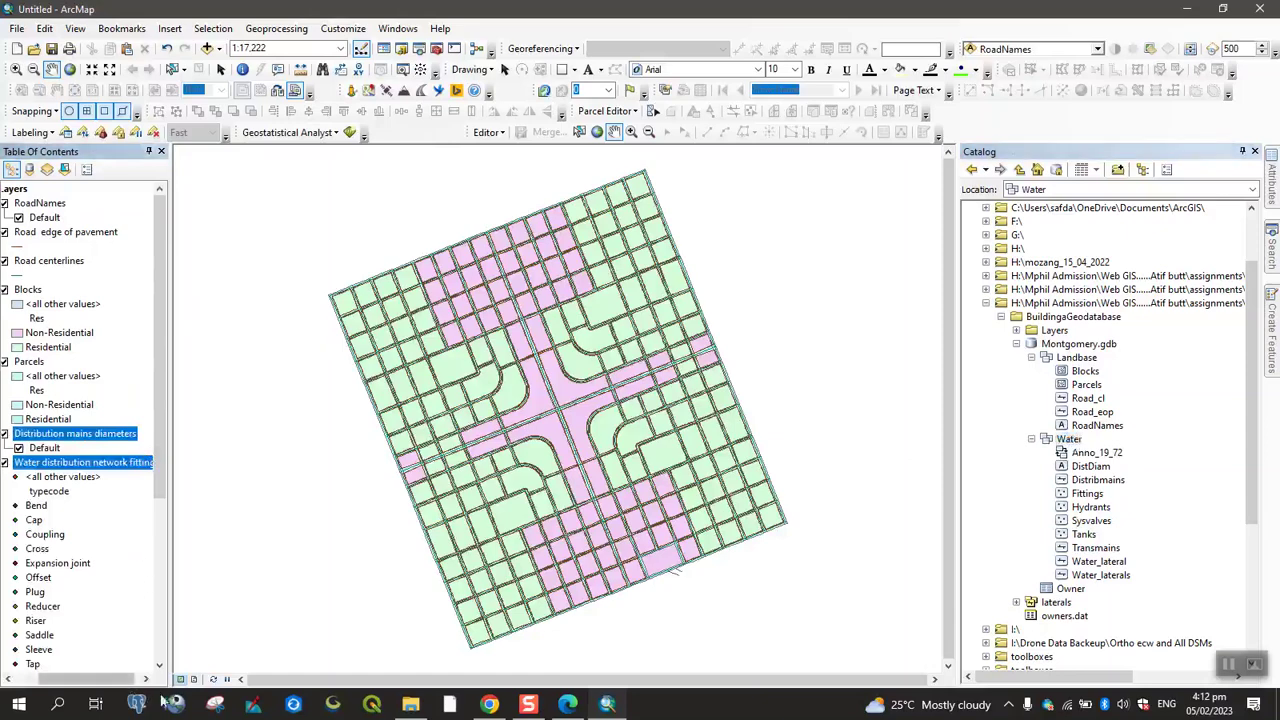
{"action": "left_click_drag", "start_coordinate": [90, 682], "coordinate": [66, 682]}
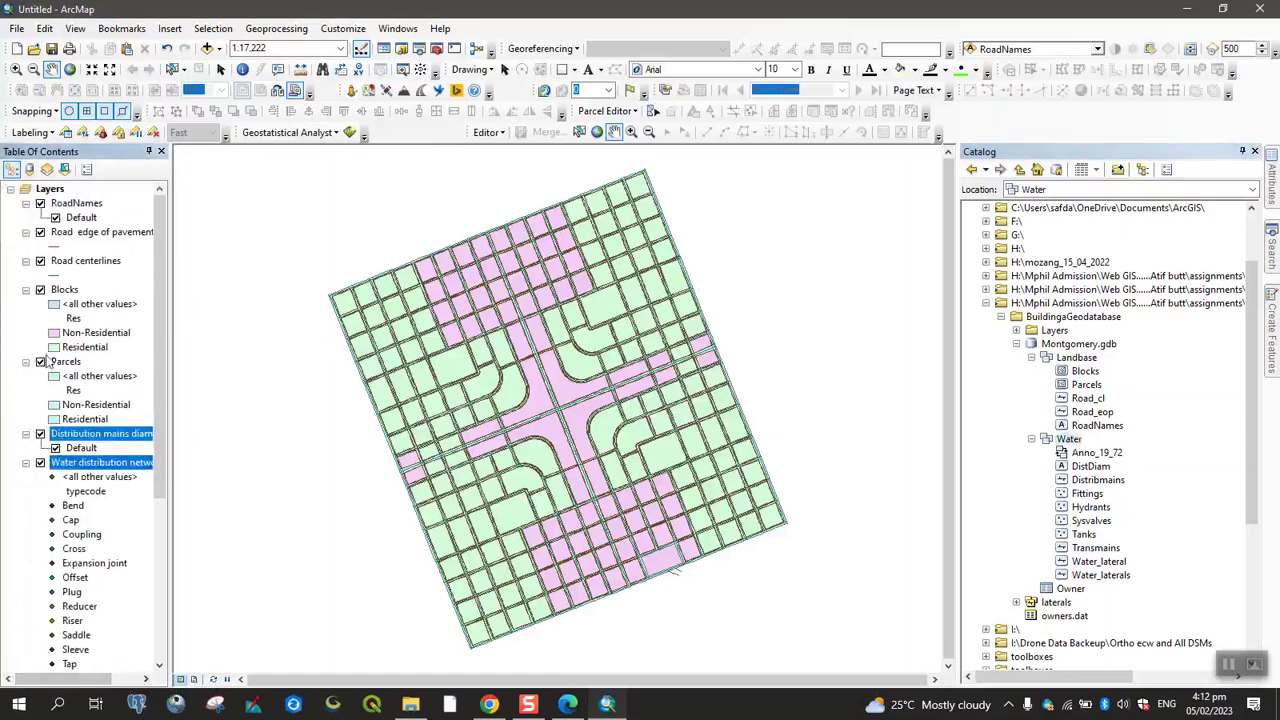
{"action": "scroll", "coordinate": [72, 435], "scroll_direction": "down", "scroll_amount": 6}
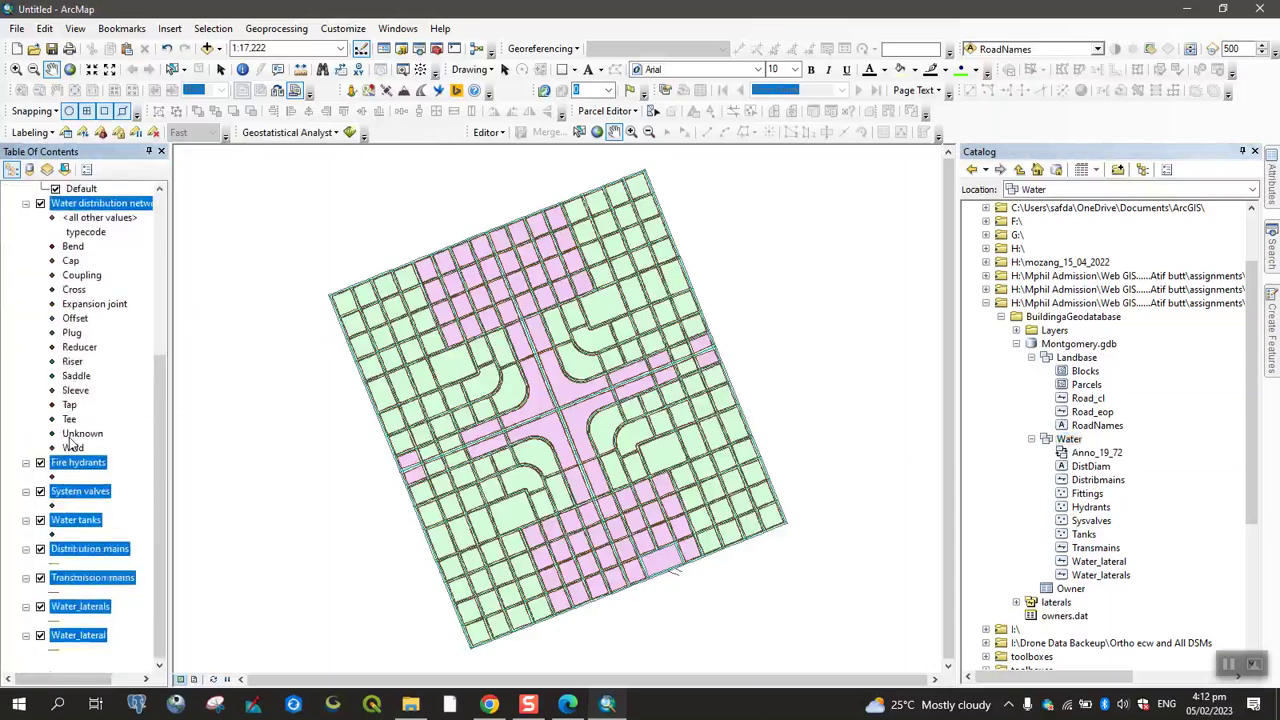
{"action": "scroll", "coordinate": [72, 440], "scroll_direction": "up", "scroll_amount": 3}
{"action": "left_click", "coordinate": [27, 363]}
{"action": "left_click", "coordinate": [26, 334]}
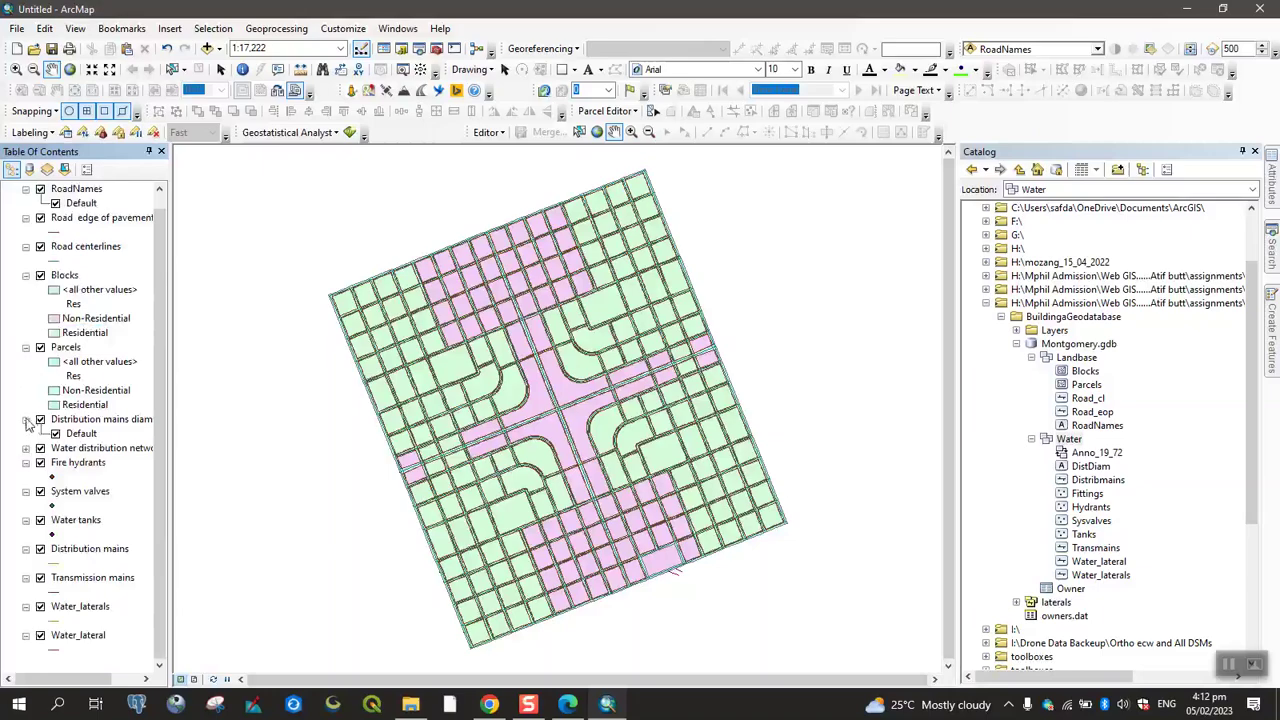
Scroll the tutorial PDF to Exercise 2: Importing data.
{"action": "left_click", "coordinate": [567, 704]}
{"action": "scroll", "coordinate": [606, 559], "scroll_direction": "down", "scroll_amount": 1}
{"action": "scroll", "coordinate": [606, 559], "scroll_direction": "up", "scroll_amount": 1}
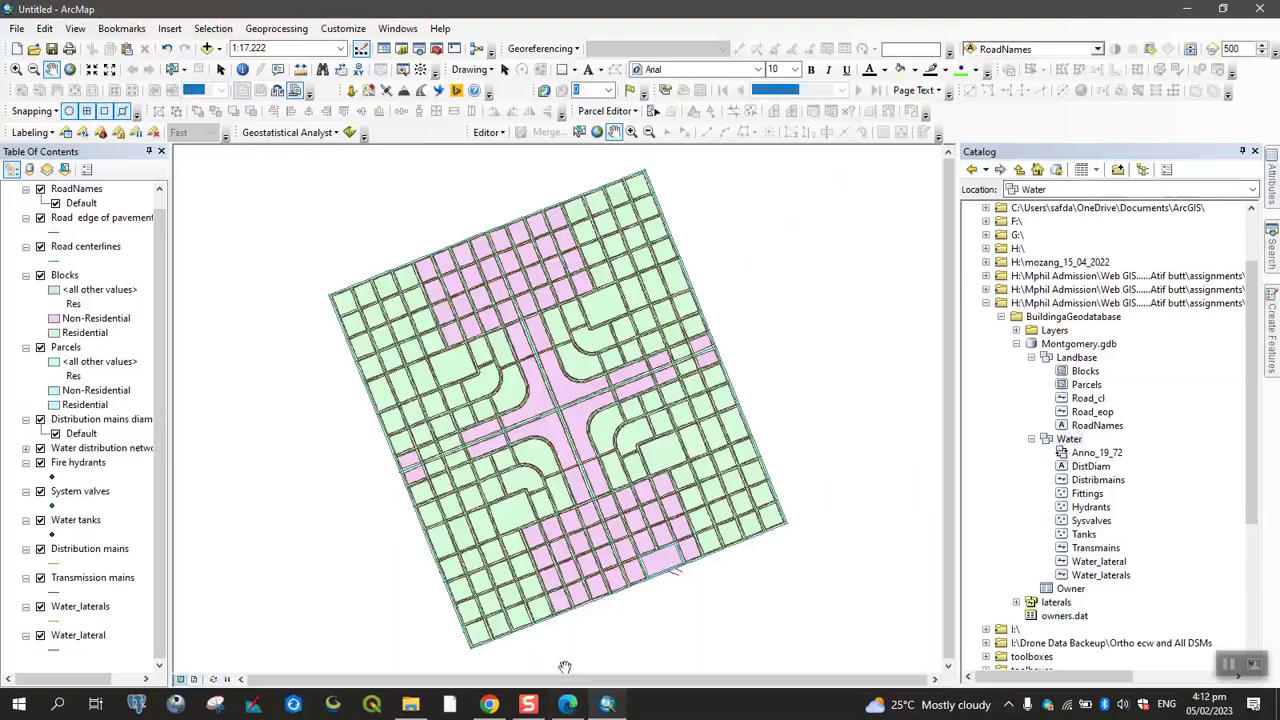
{"action": "left_click", "coordinate": [567, 704]}
{"action": "scroll", "coordinate": [603, 531], "scroll_direction": "down", "scroll_amount": 6}
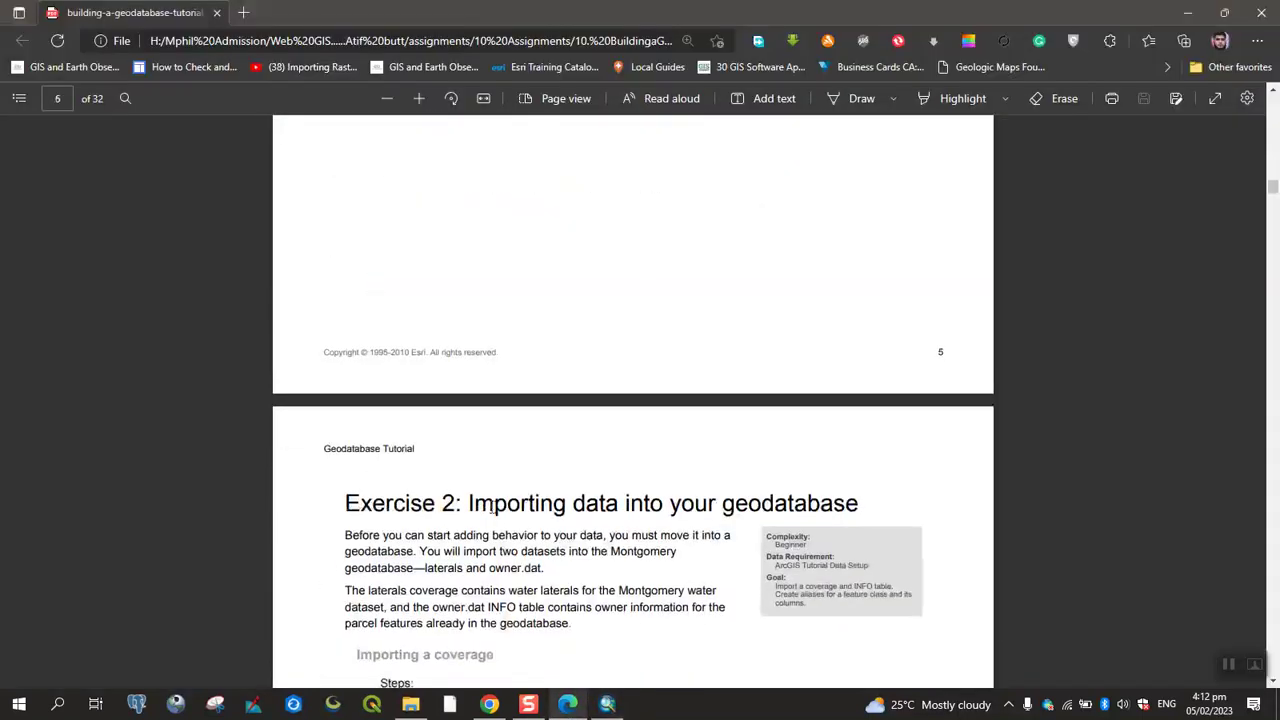